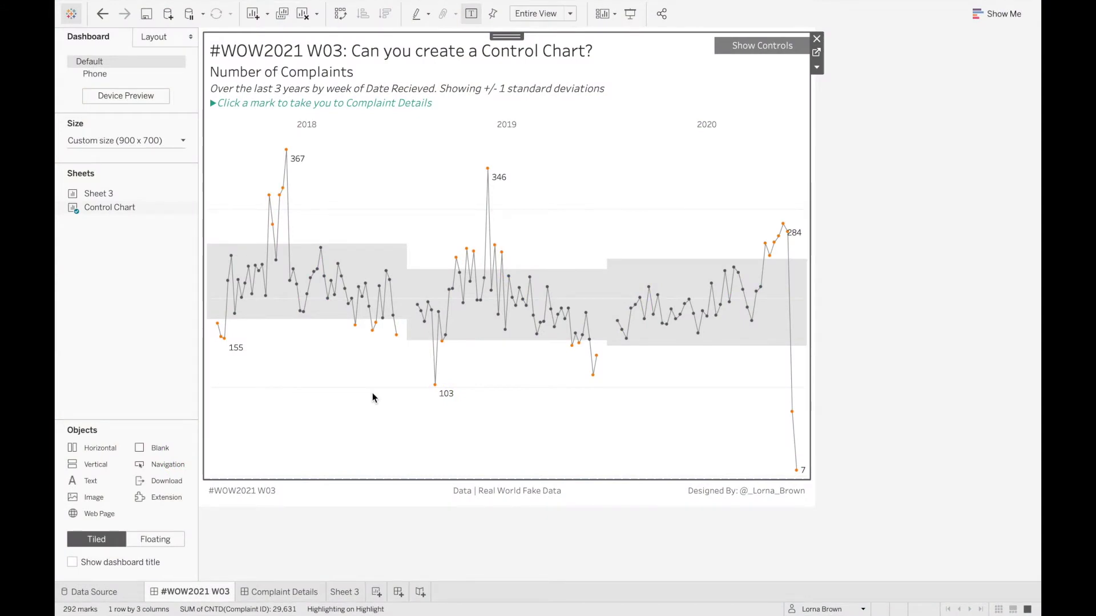
- Show the dashboard controls, try the STD parameter at 2 and return it to 1
mouse_move(395, 253)
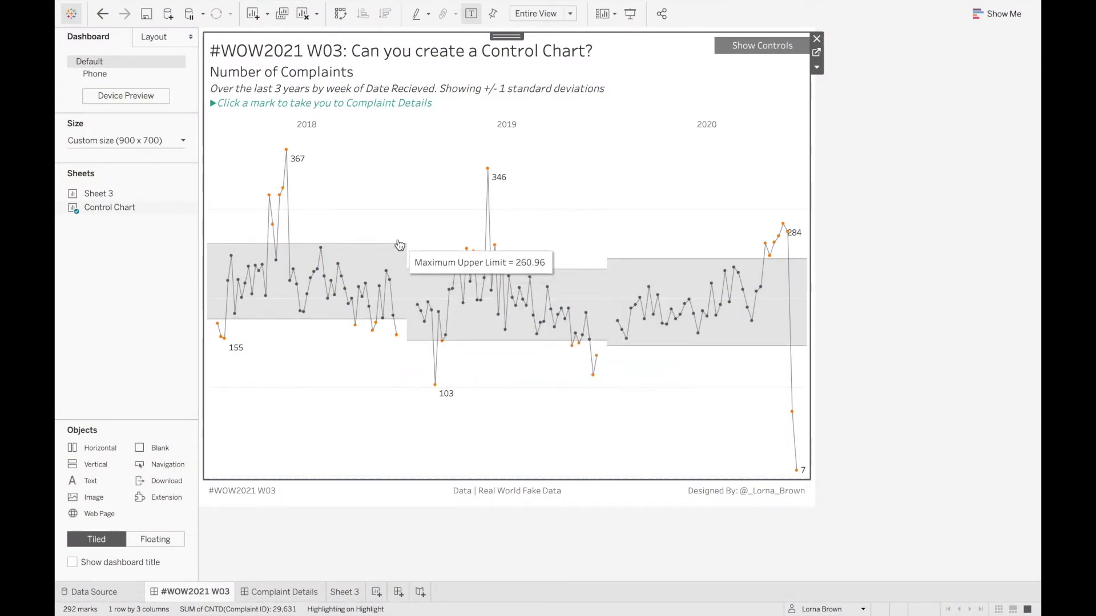
click(759, 49)
alt+click(759, 47)
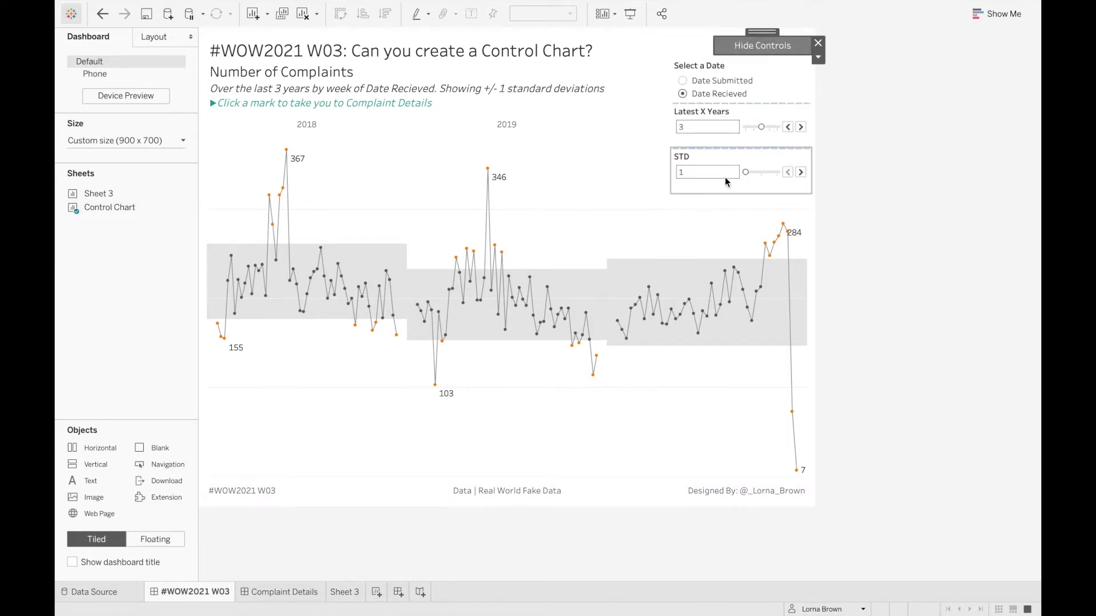
click(801, 172)
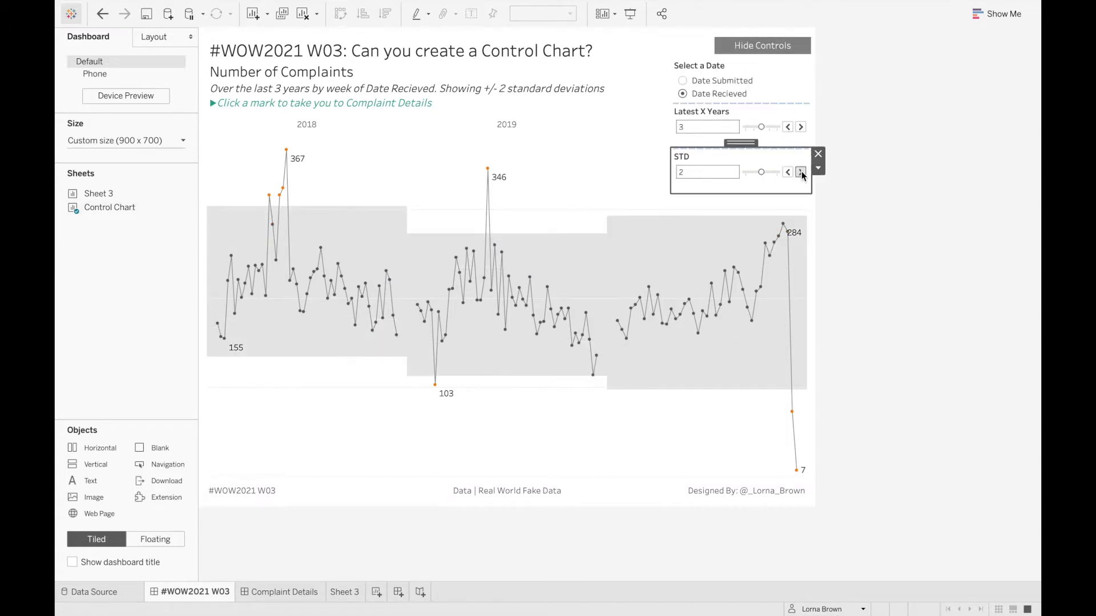
click(788, 172)
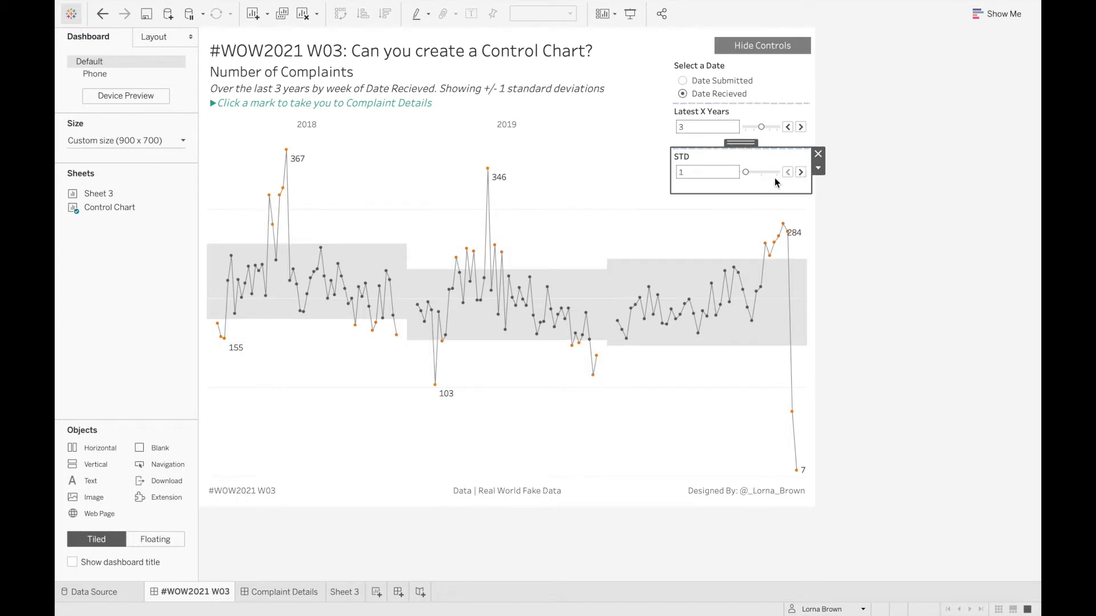
- Inspect the complaint details behind the 21 May 2018 mark, return to the control chart dashboard and hide its controls
mouse_move(462, 184)
click(286, 150)
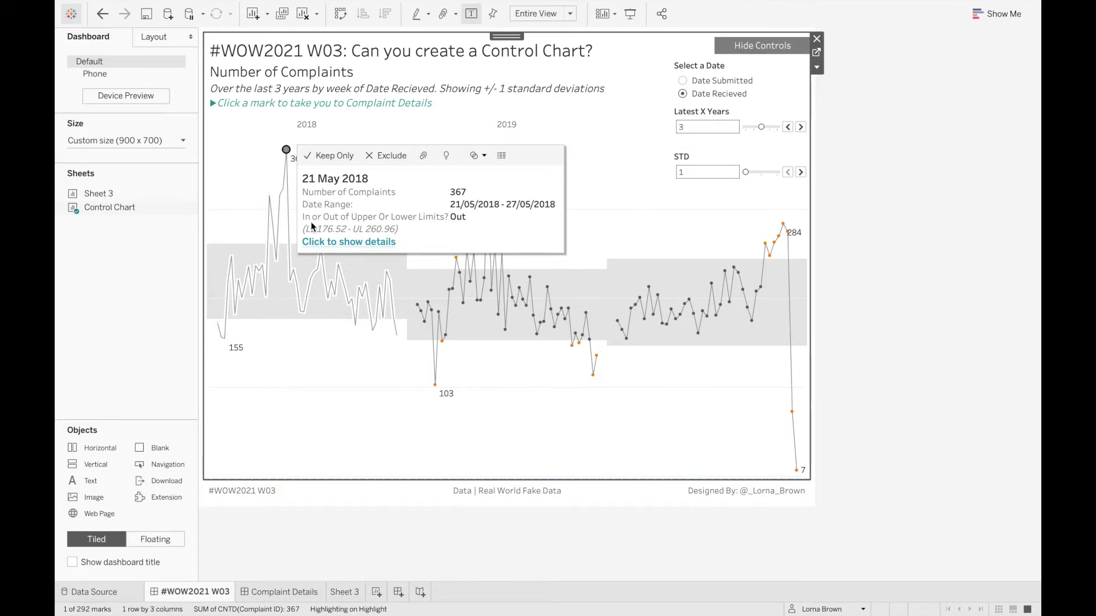
click(329, 242)
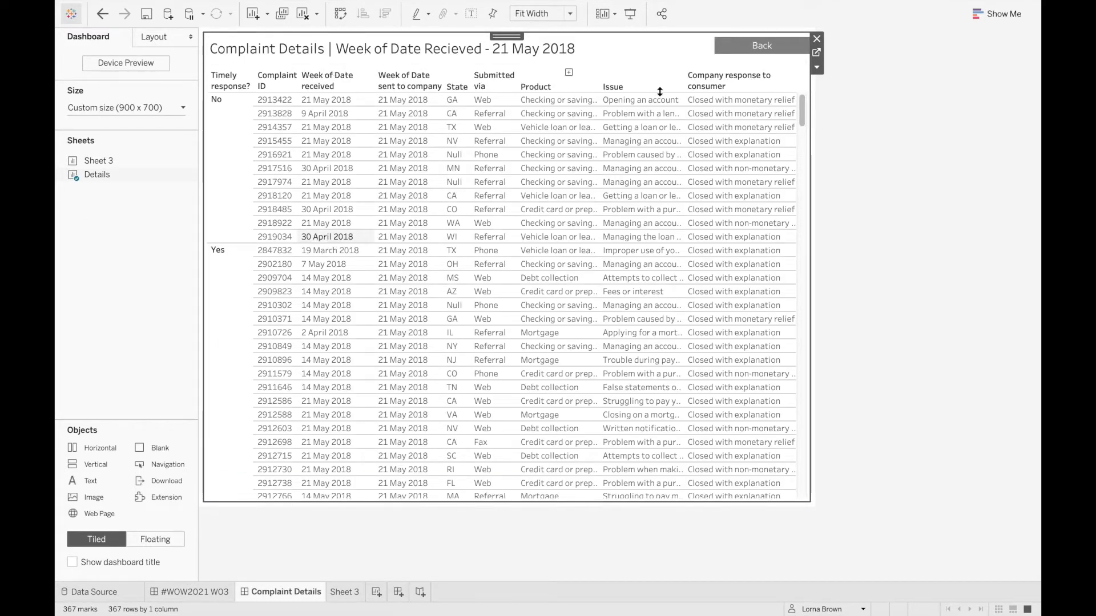
click(732, 44)
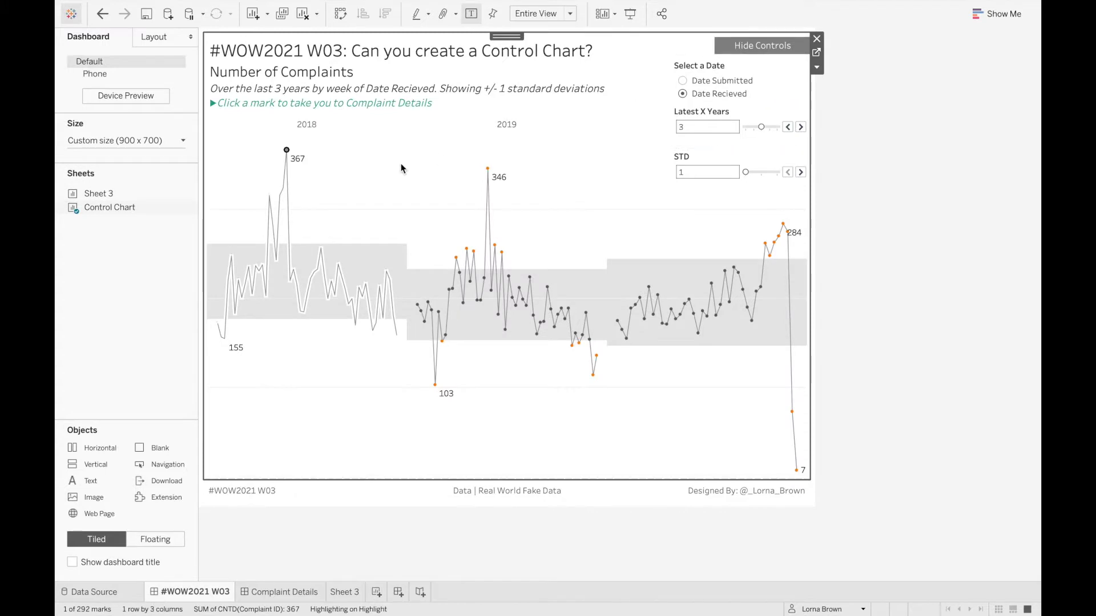
click(363, 160)
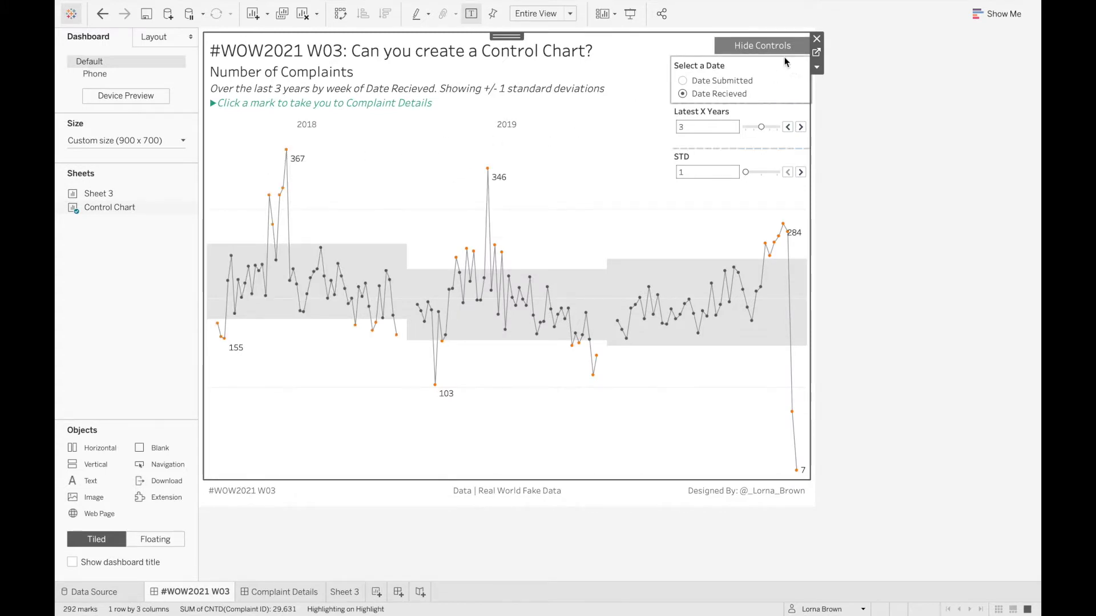
click(771, 46)
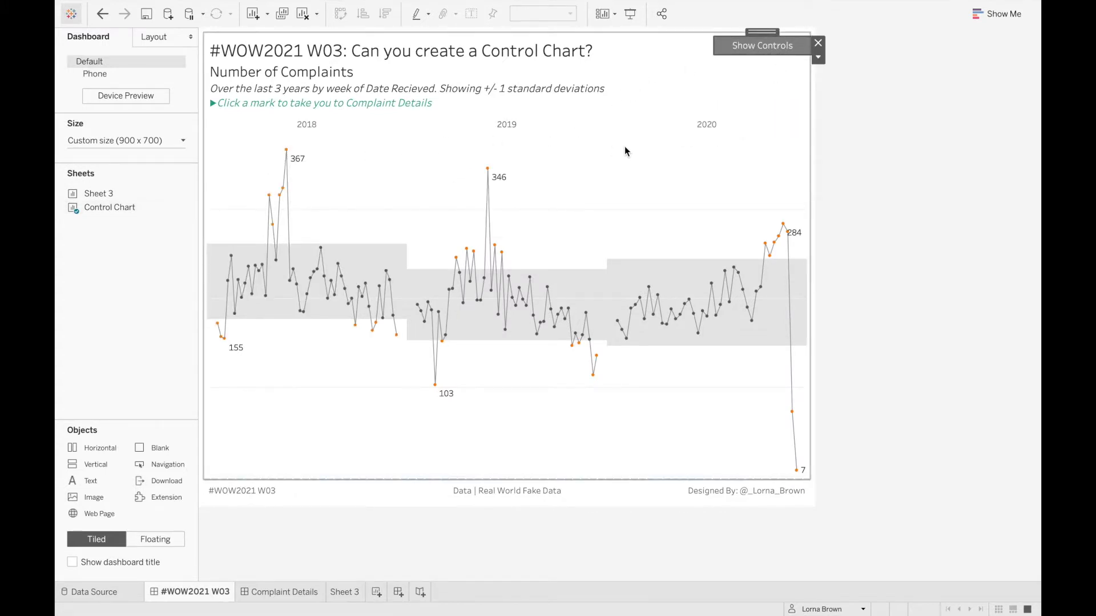
- On Sheet 3, show the Select a Date parameter control and check its options, keeping Date Recieved
click(354, 593)
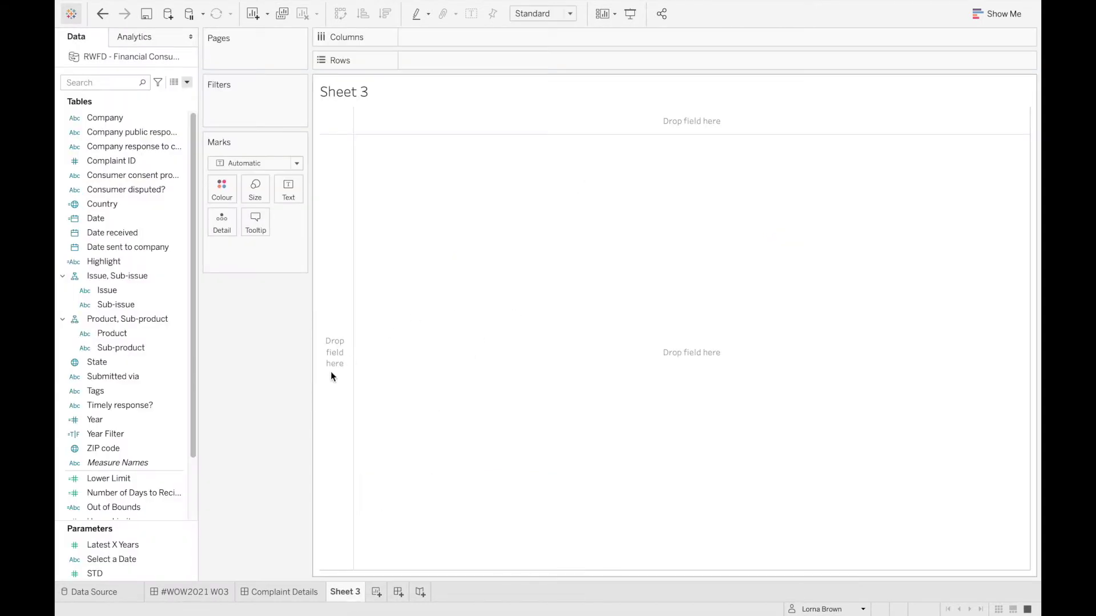
right_click(132, 559)
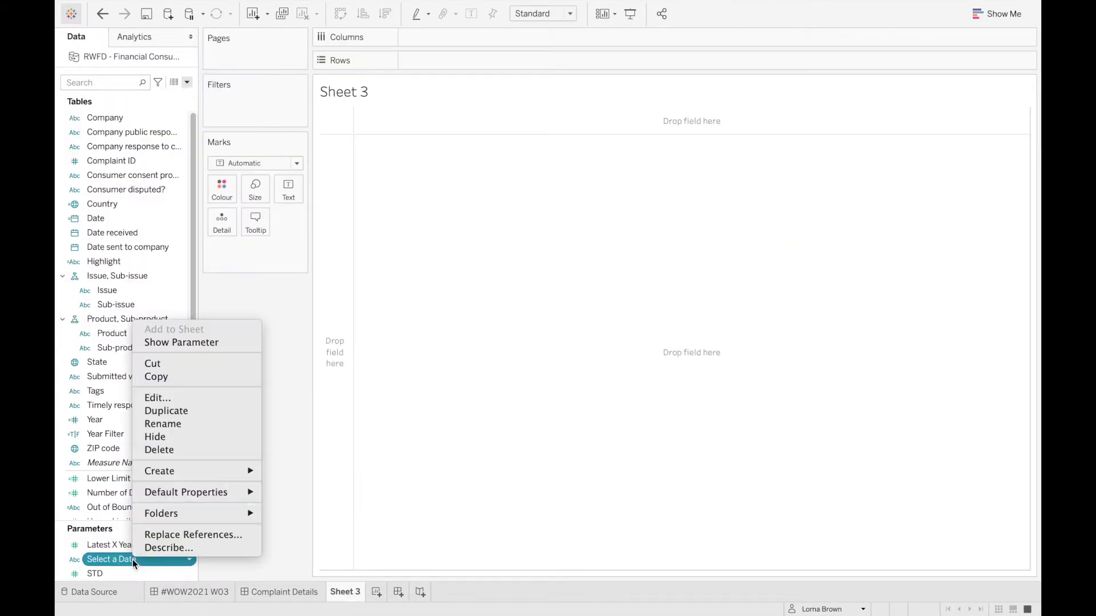
click(197, 344)
click(973, 104)
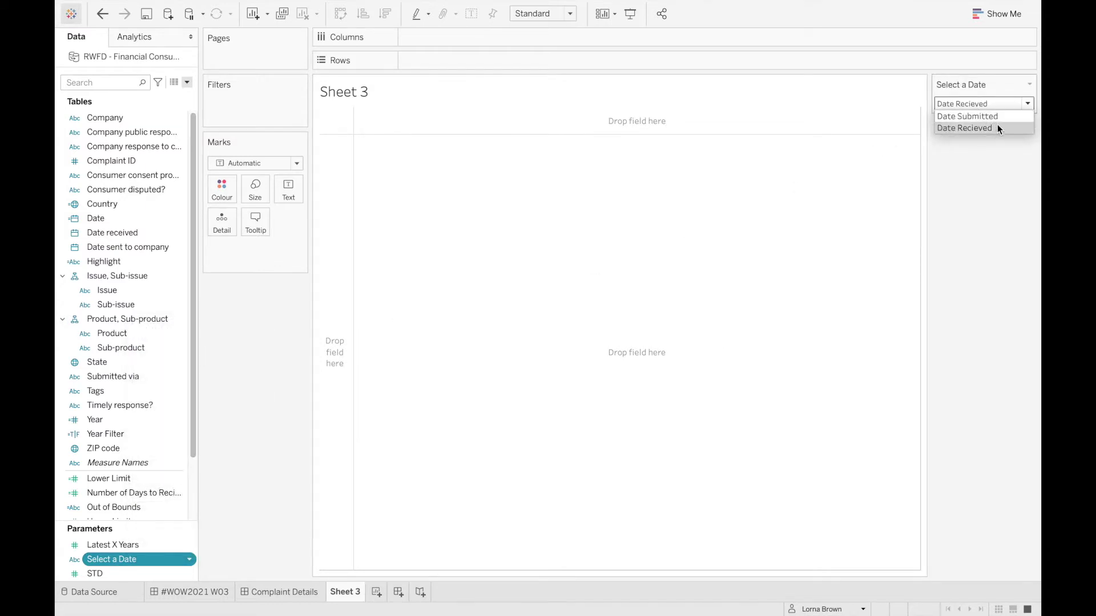
click(1003, 104)
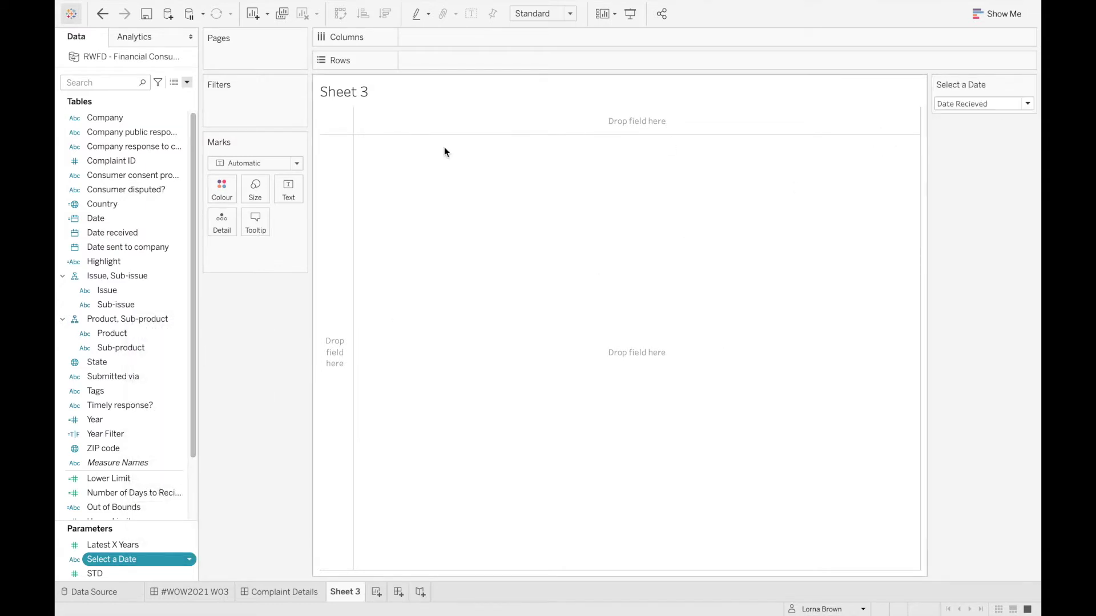
- Review the formula of the Date calculated field
right_click(109, 219)
click(137, 286)
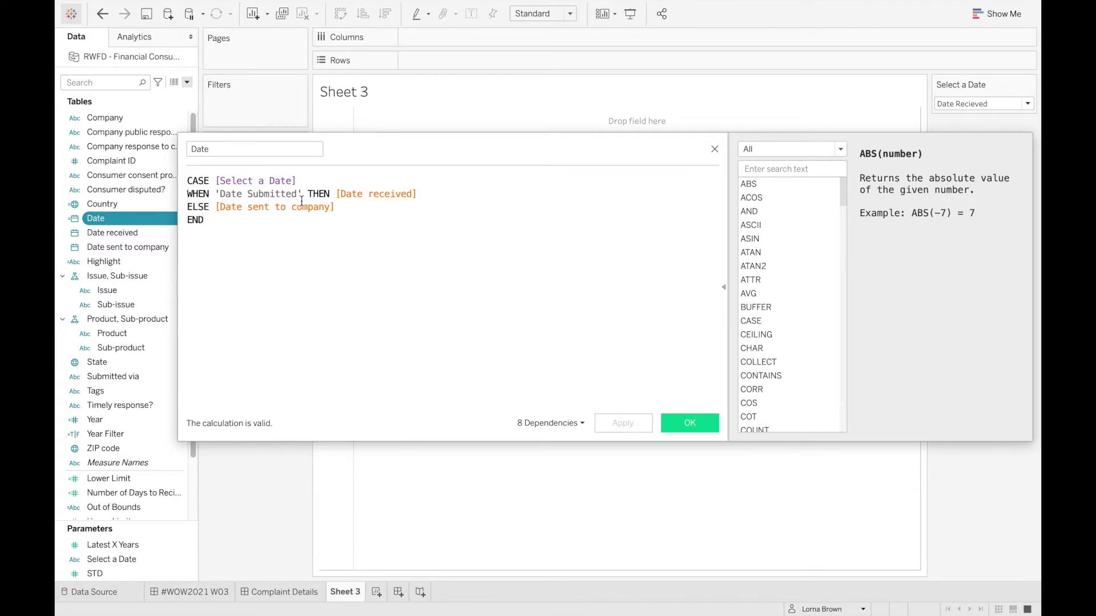
click(707, 425)
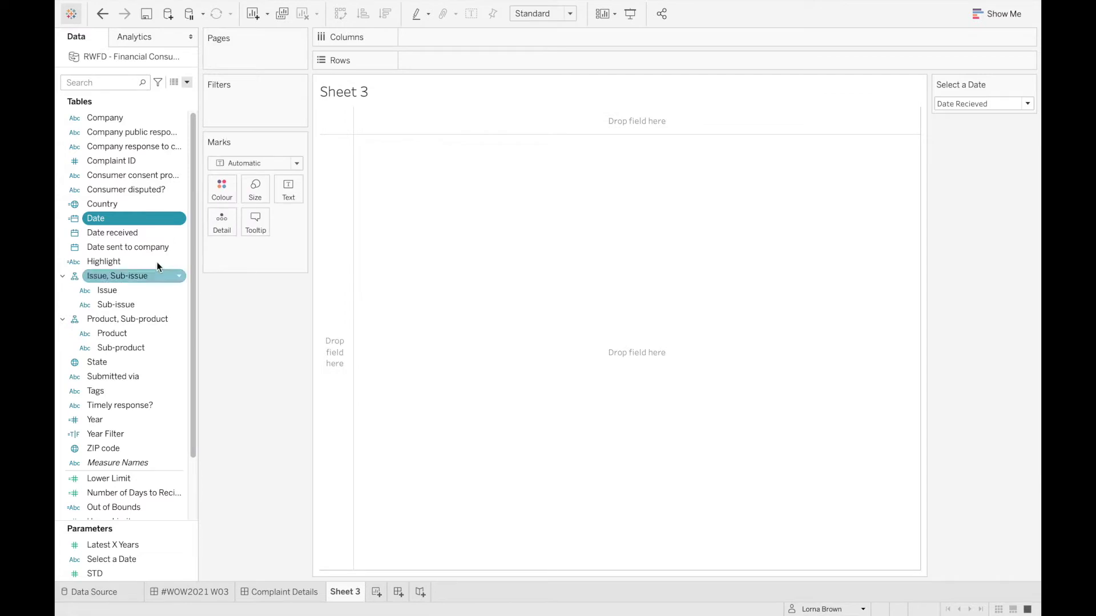
- Place continuous WEEK(Date) on Columns and the distinct count of Complaint ID on Rows
drag(135, 219, 473, 43)
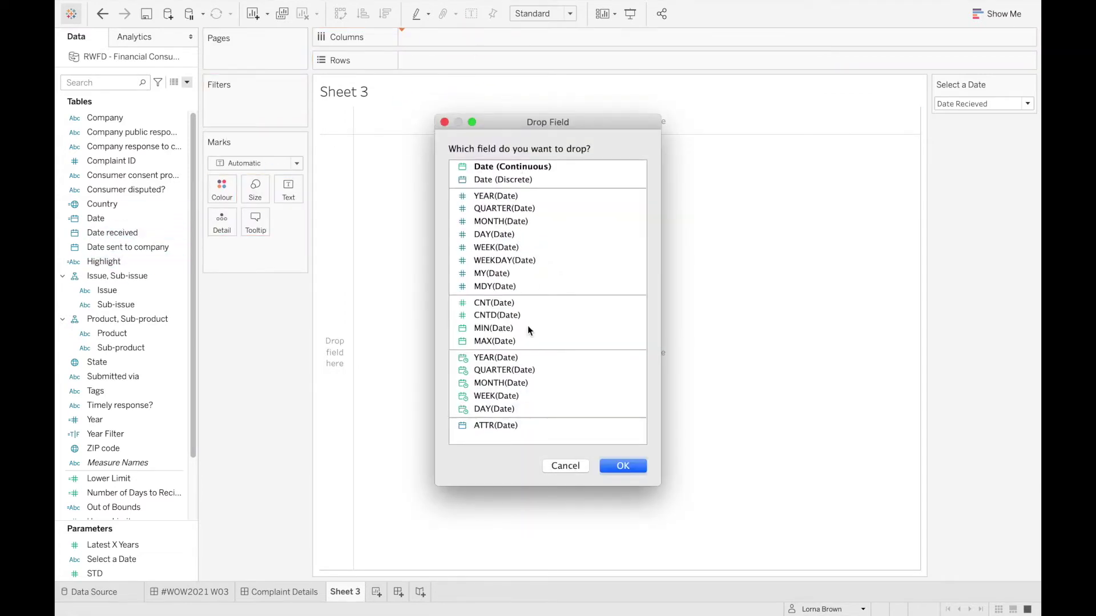
click(515, 396)
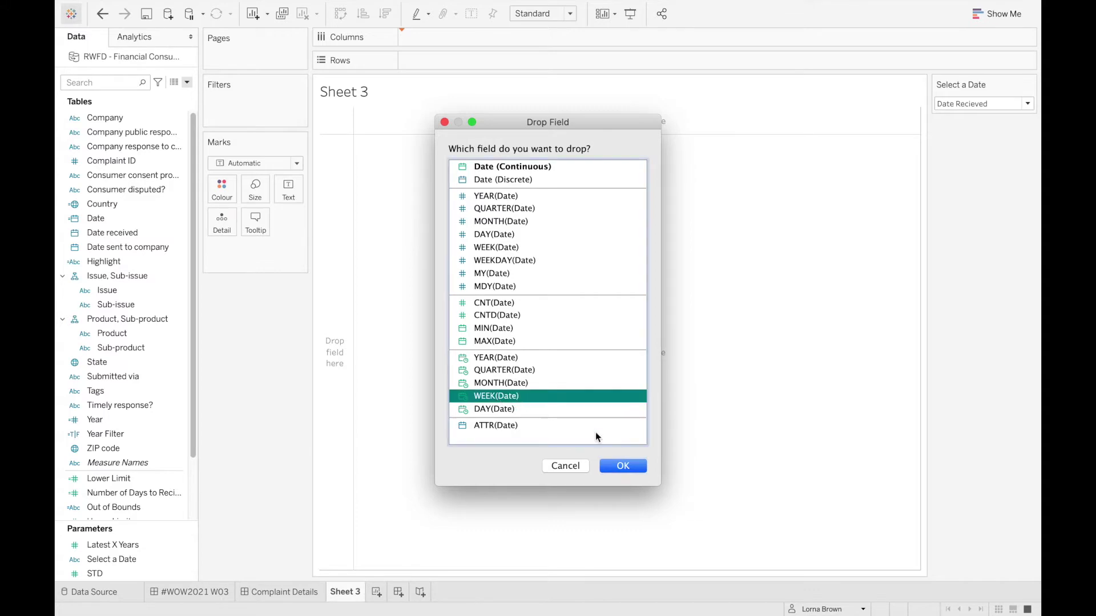
click(628, 466)
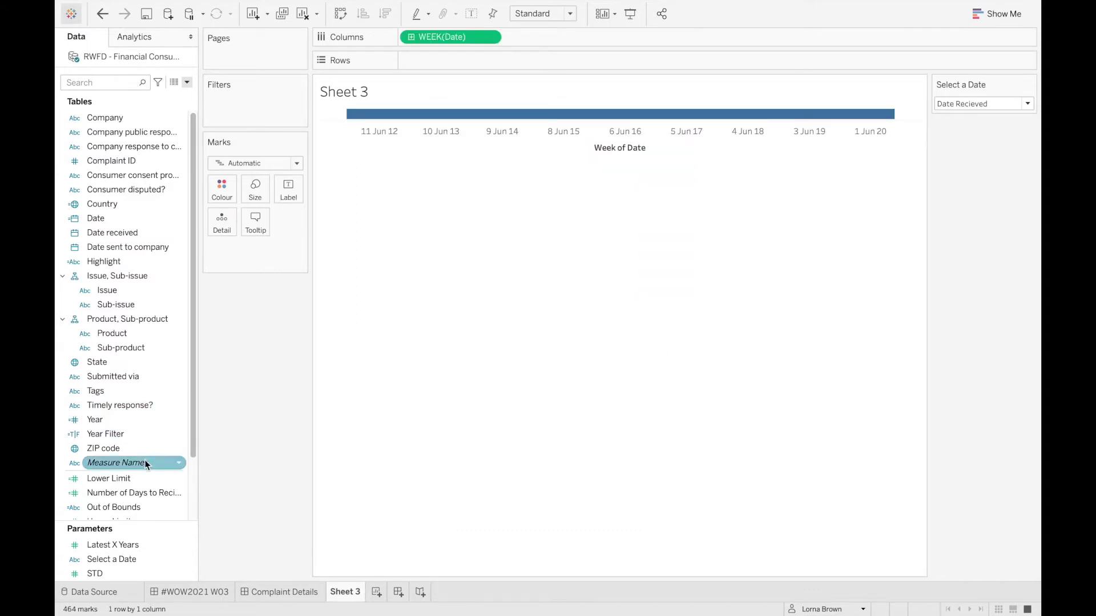
drag(134, 160, 480, 60)
click(525, 284)
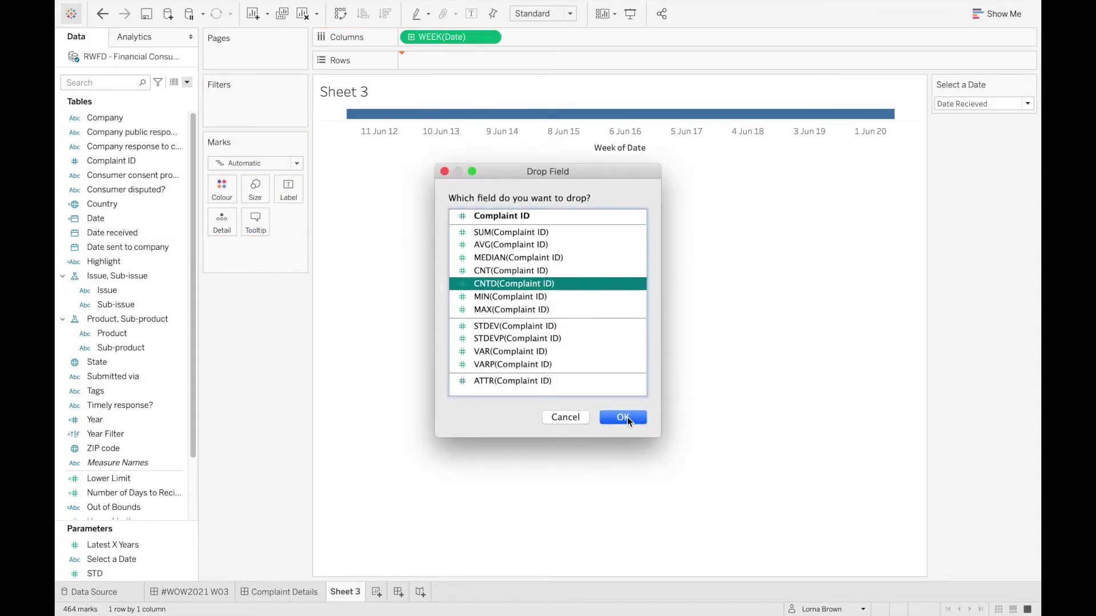
click(625, 417)
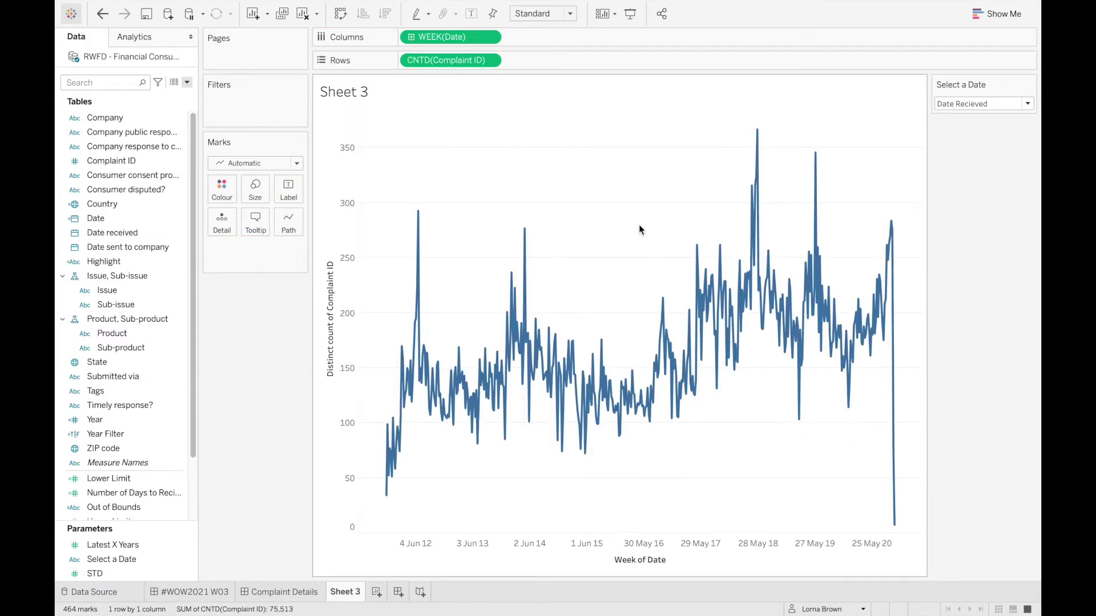
- Show the Latest X Years parameter control on the sheet
right_click(145, 544)
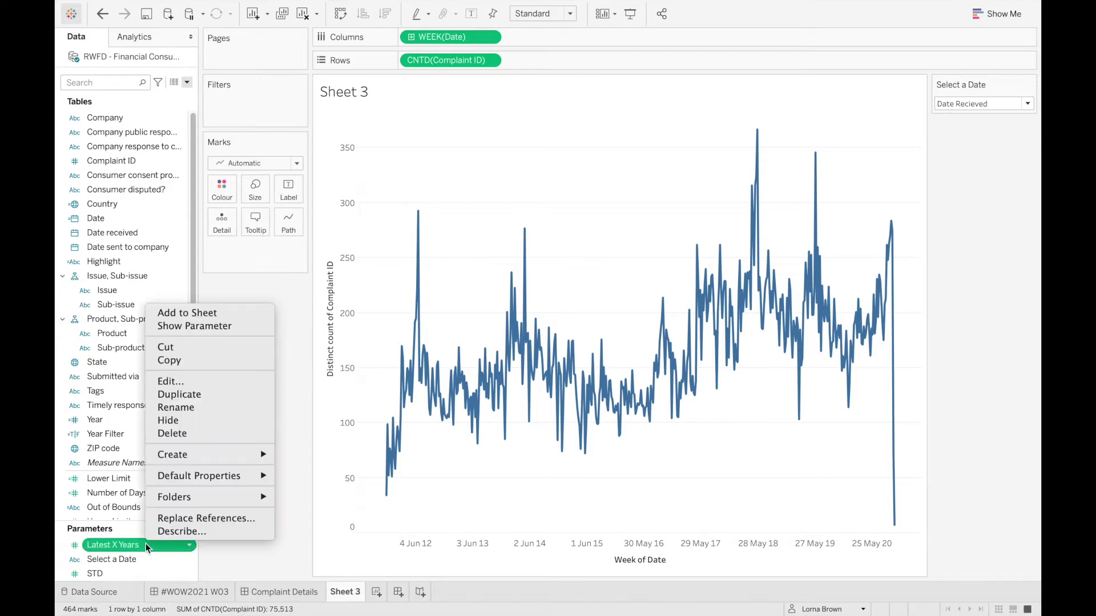
click(218, 327)
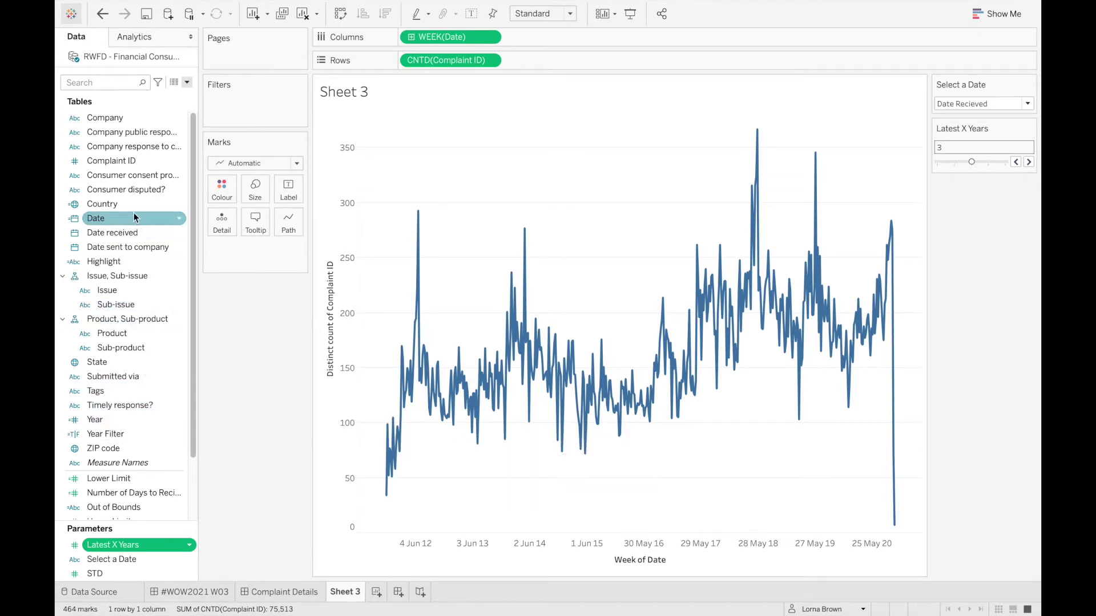
- Split the weekly line by YEAR(Date) on Columns and inspect the first mark of the 2015 pane
drag(114, 223, 399, 42)
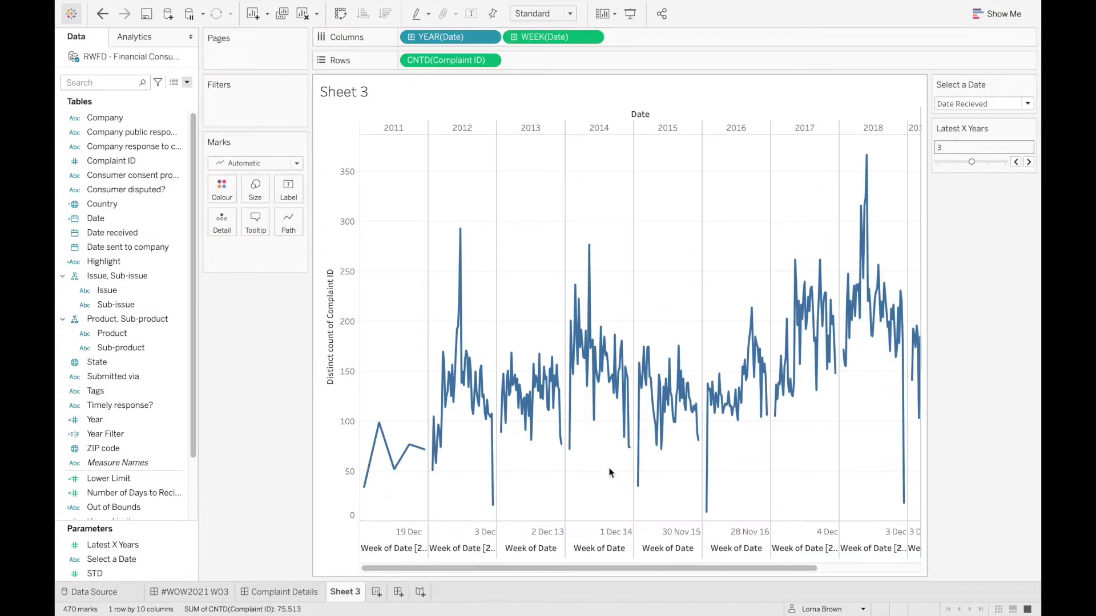
mouse_move(640, 492)
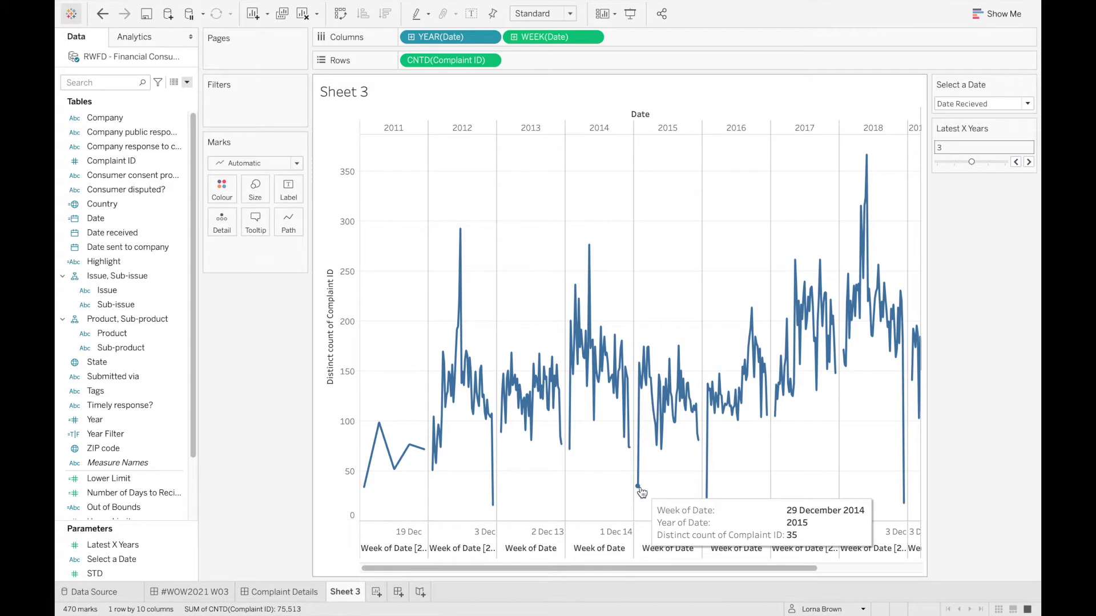
mouse_move(635, 473)
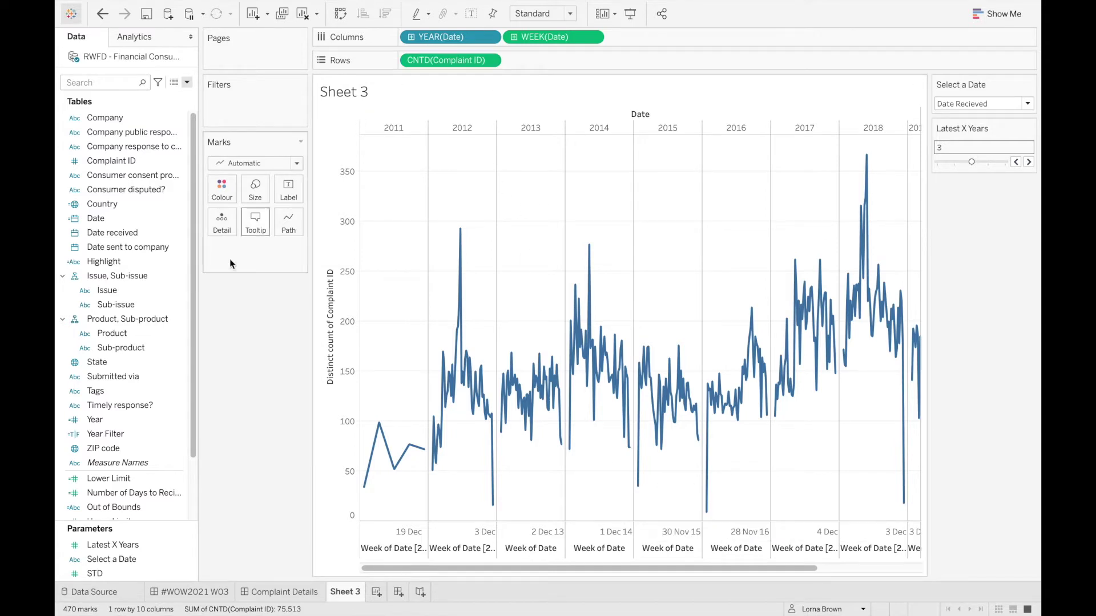
- Review the Year calculated field's formula and its DATETRUNC and YEAR functions
right_click(142, 420)
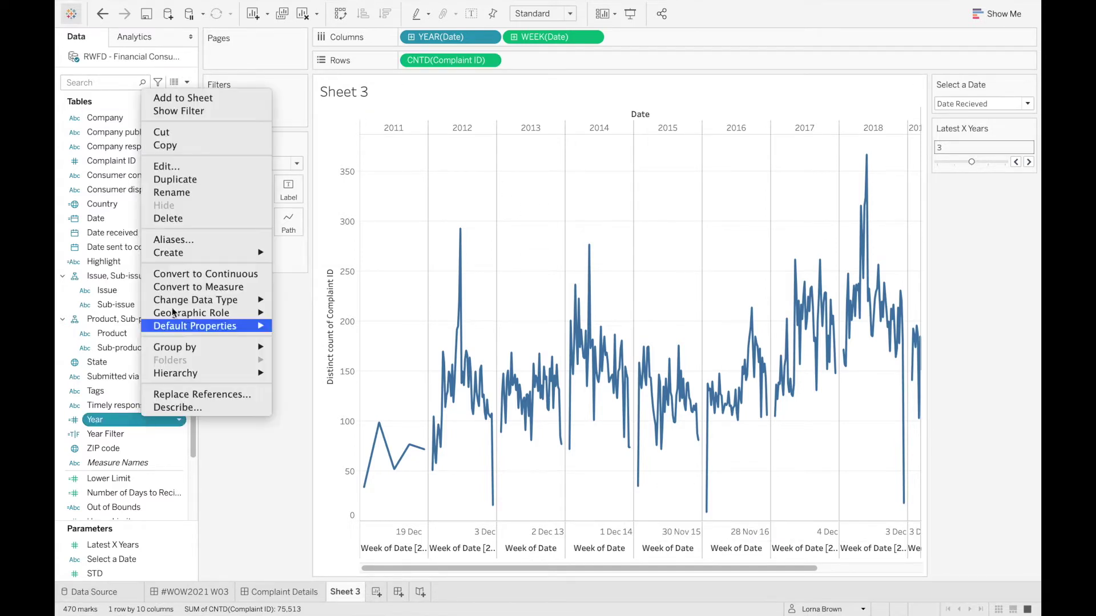
click(213, 168)
scroll(381, 231, up, 4)
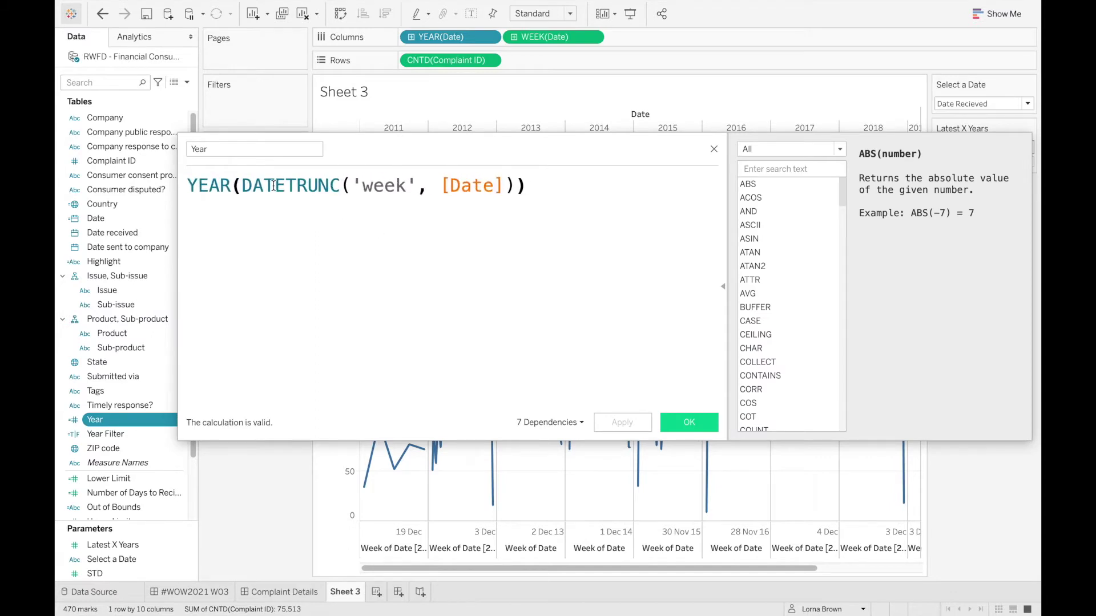
click(295, 186)
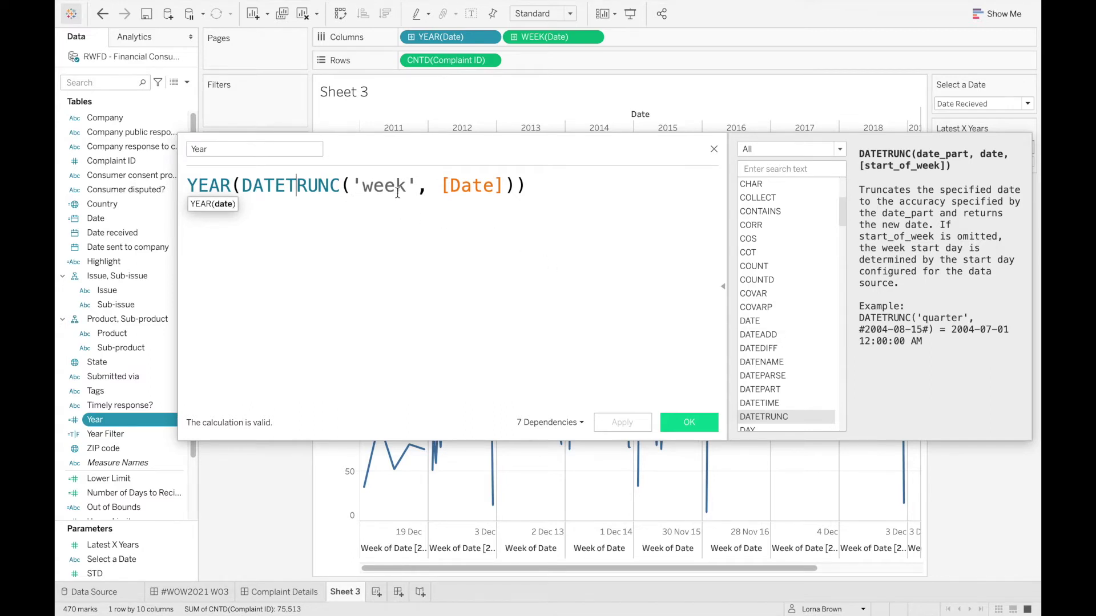
click(219, 188)
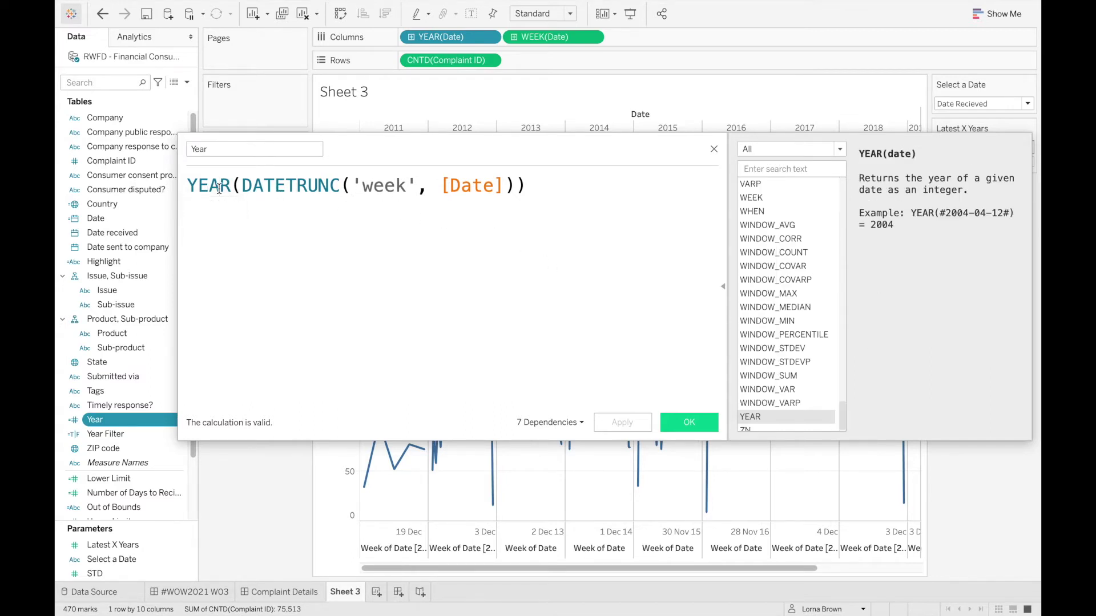
click(689, 423)
- Replace YEAR(Date) on Columns with the Year calculated field and give the Week of Date axis independent ranges for each row or column
drag(144, 419, 458, 38)
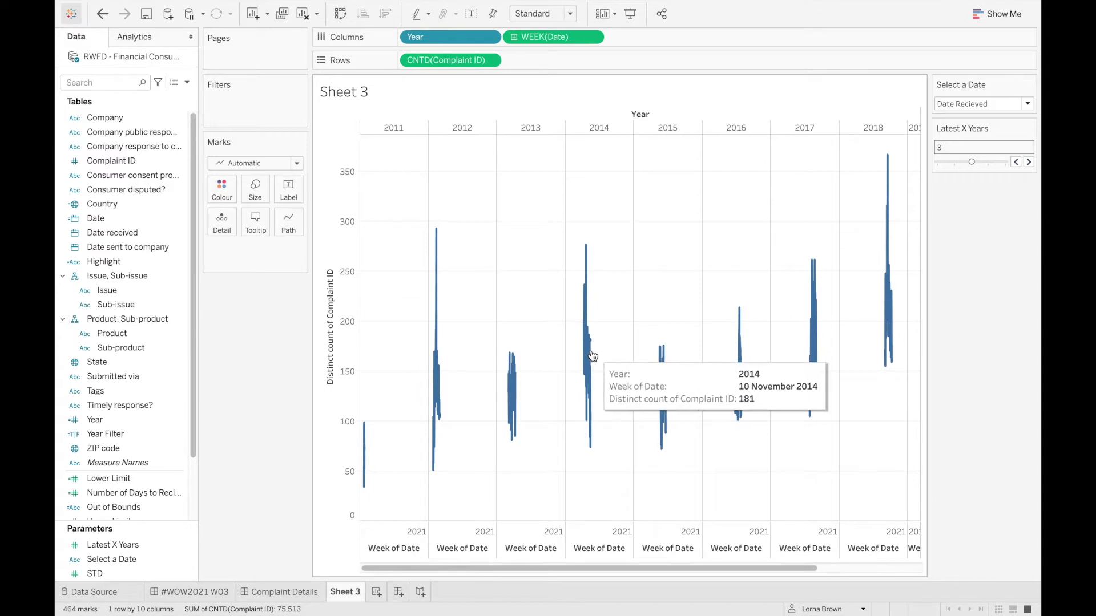
right_click(604, 533)
click(642, 431)
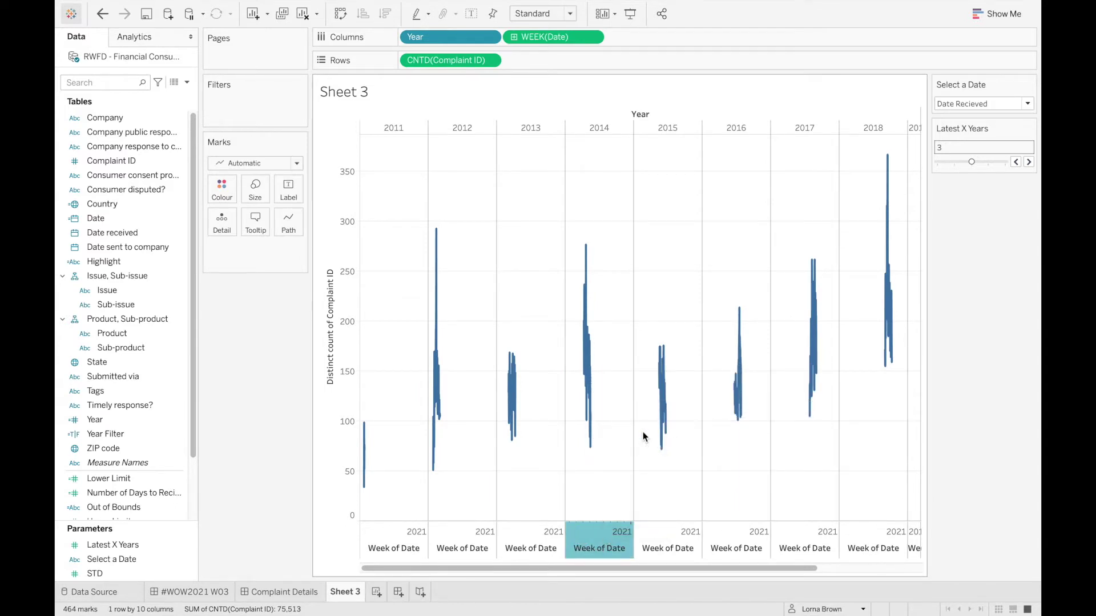
click(466, 198)
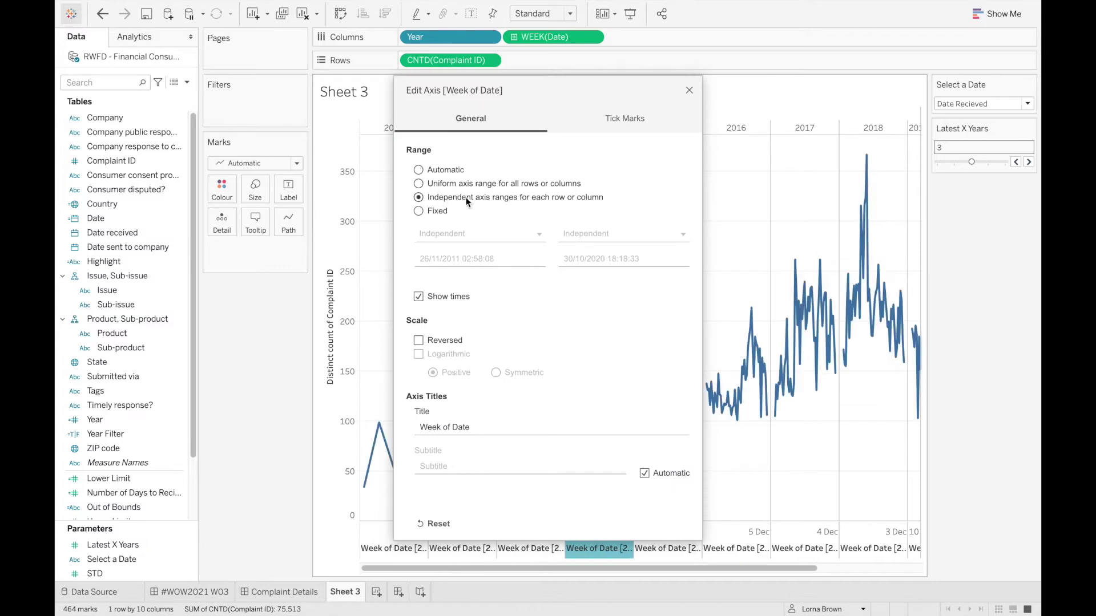
click(689, 90)
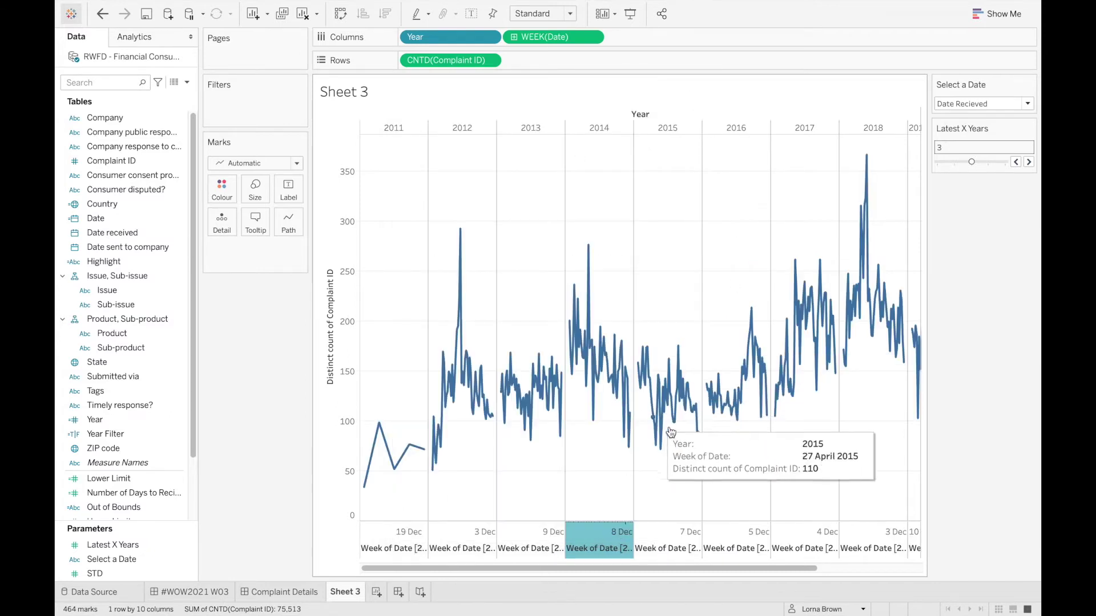
- Review the formula of the Year Filter calculated field
right_click(122, 433)
click(190, 207)
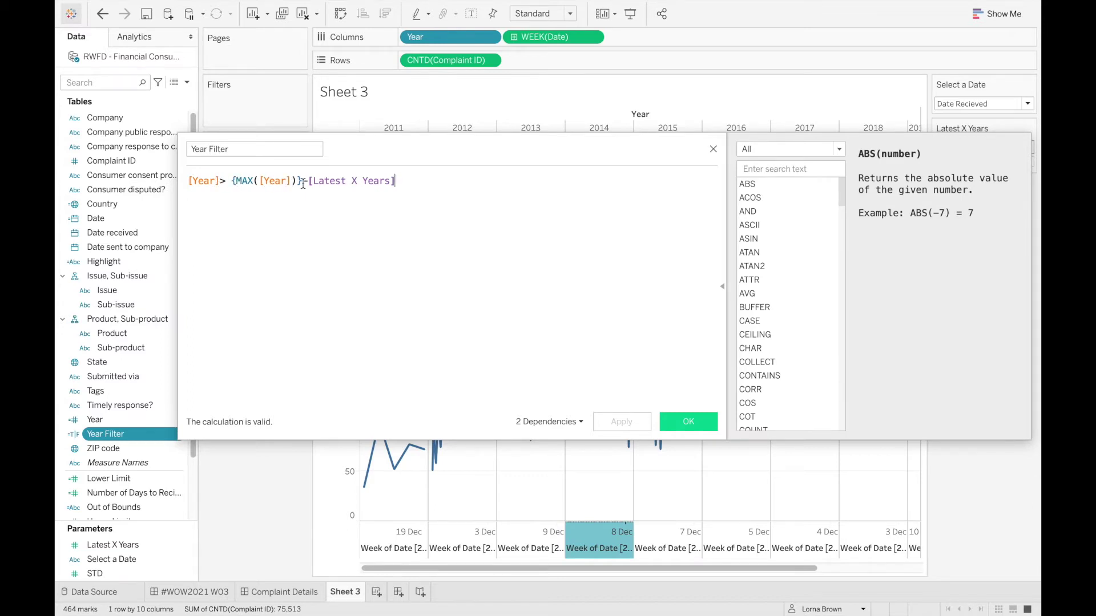
click(713, 149)
- Filter the view to keep only the True value of the Year Filter field
drag(132, 435, 251, 103)
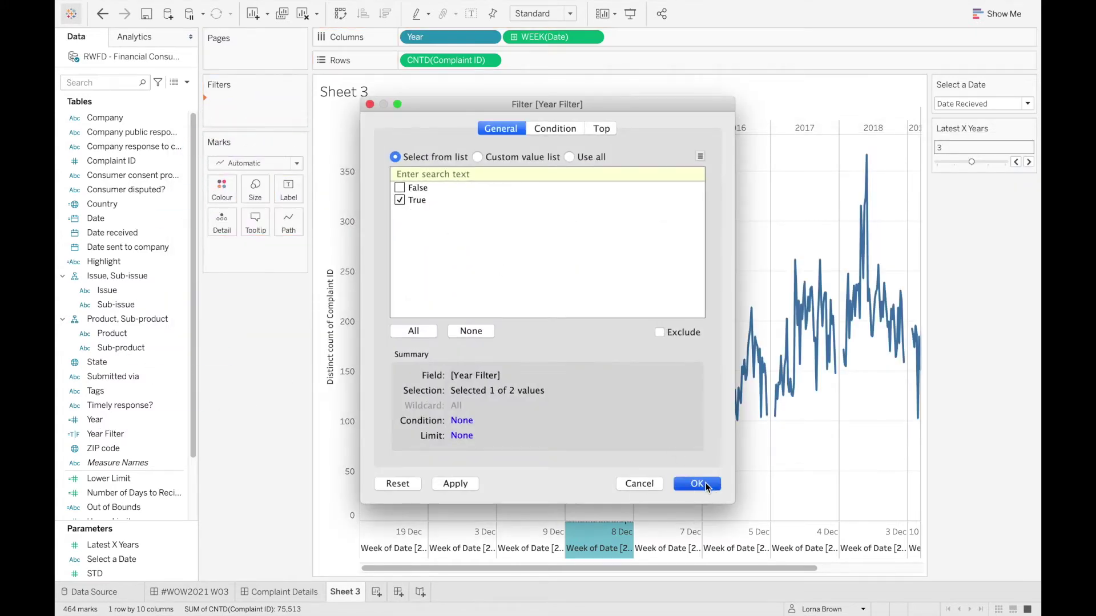
click(705, 483)
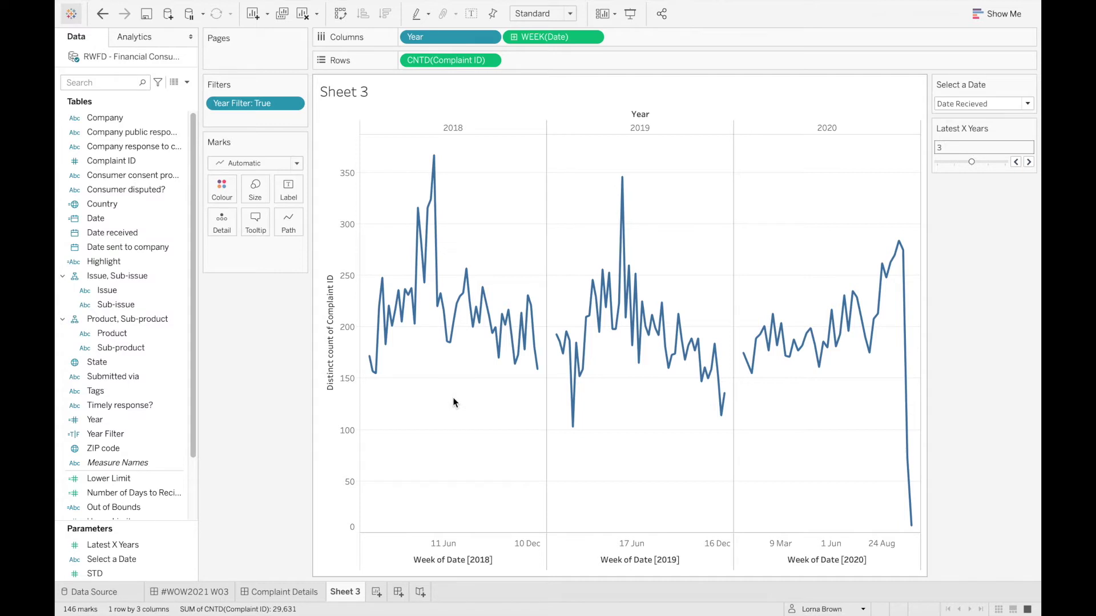
- Add a distribution band of -1,1 sample standard deviations to the weekly complaints chart, scoped per cell
click(137, 37)
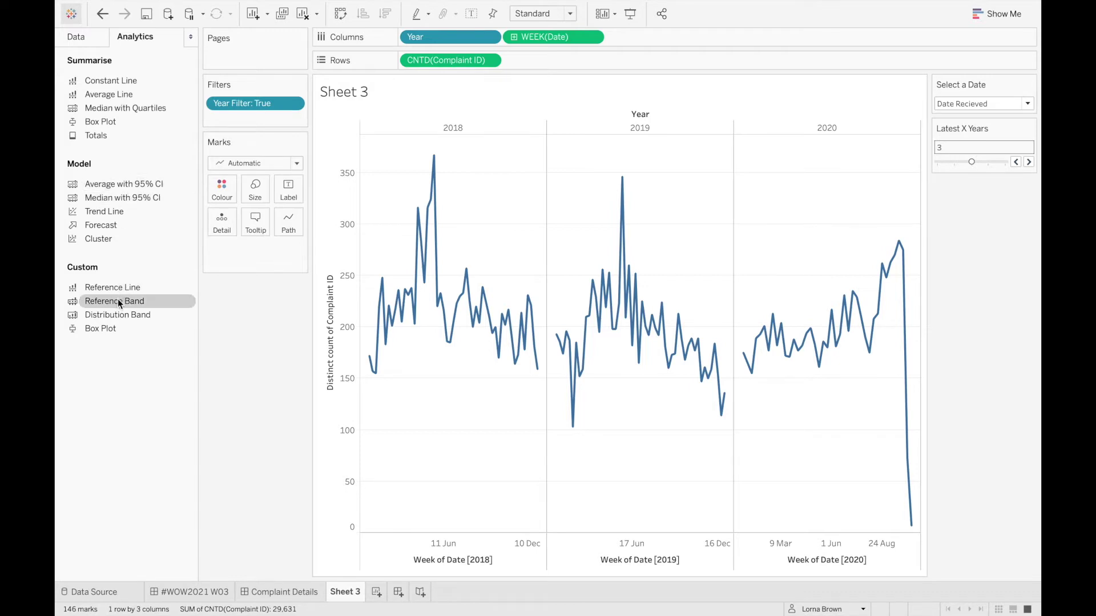
drag(117, 303, 429, 197)
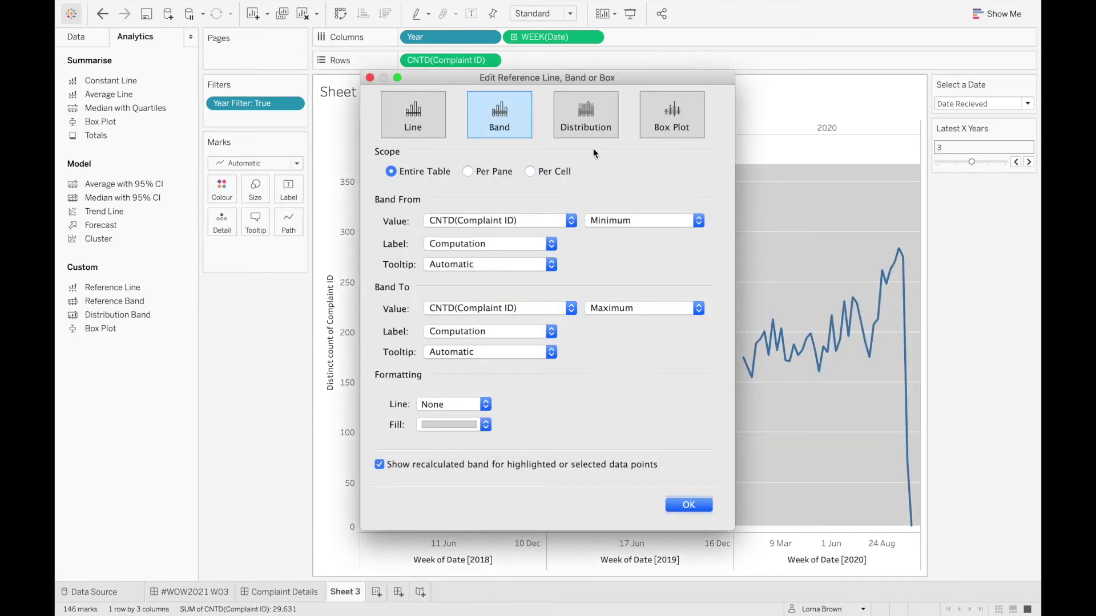
click(597, 121)
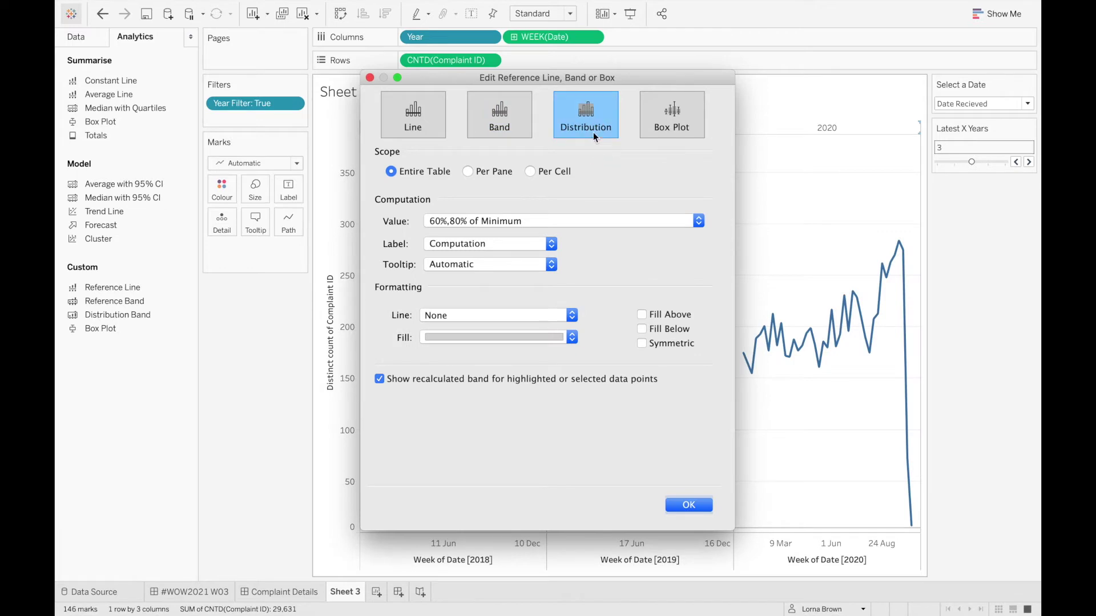
click(583, 220)
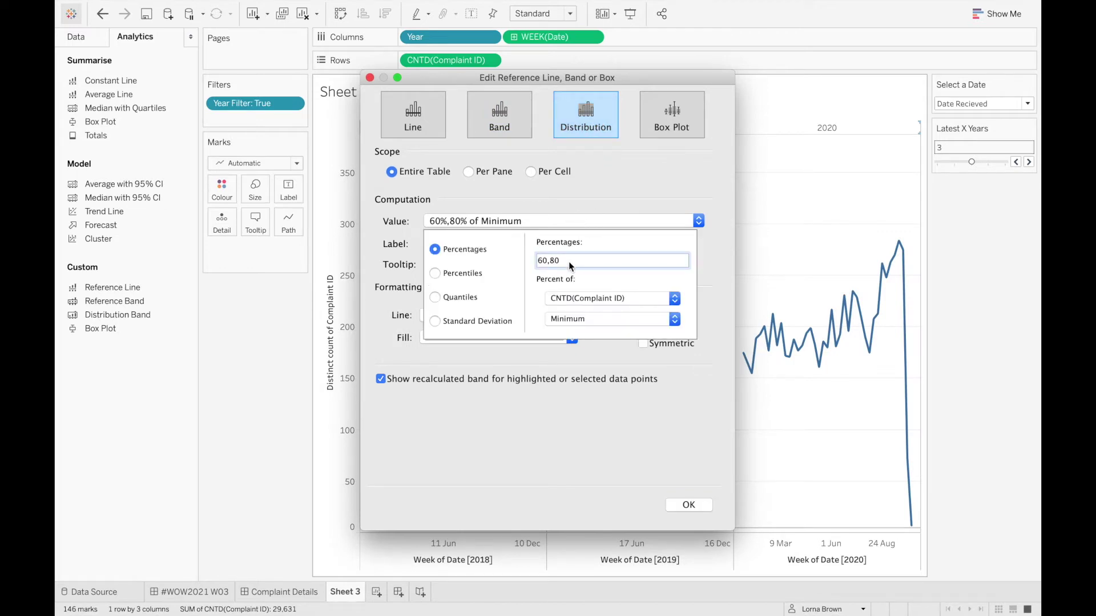
click(461, 322)
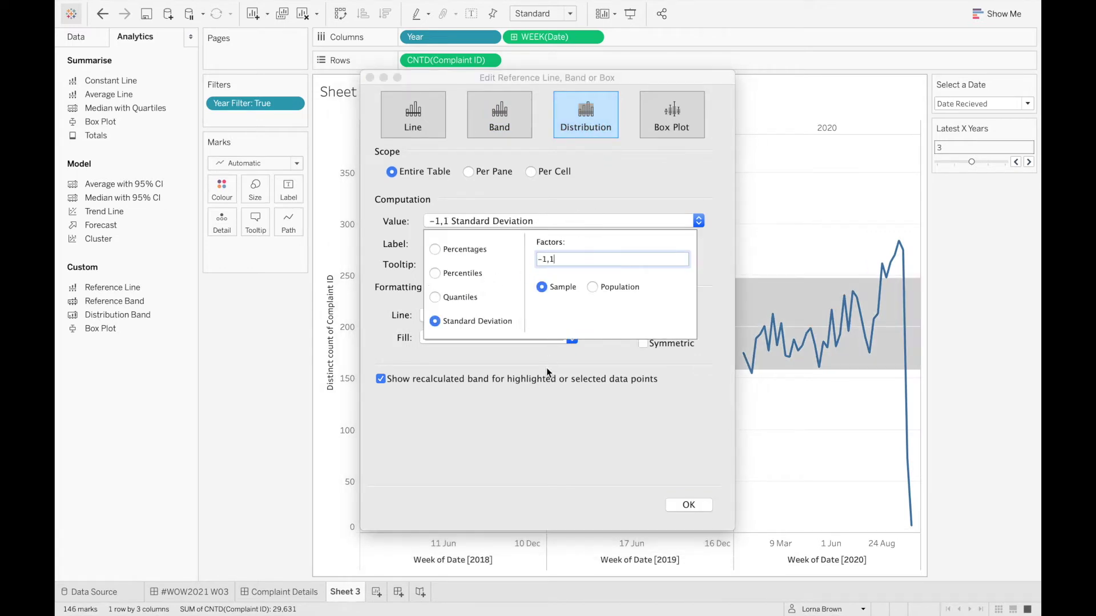
click(564, 361)
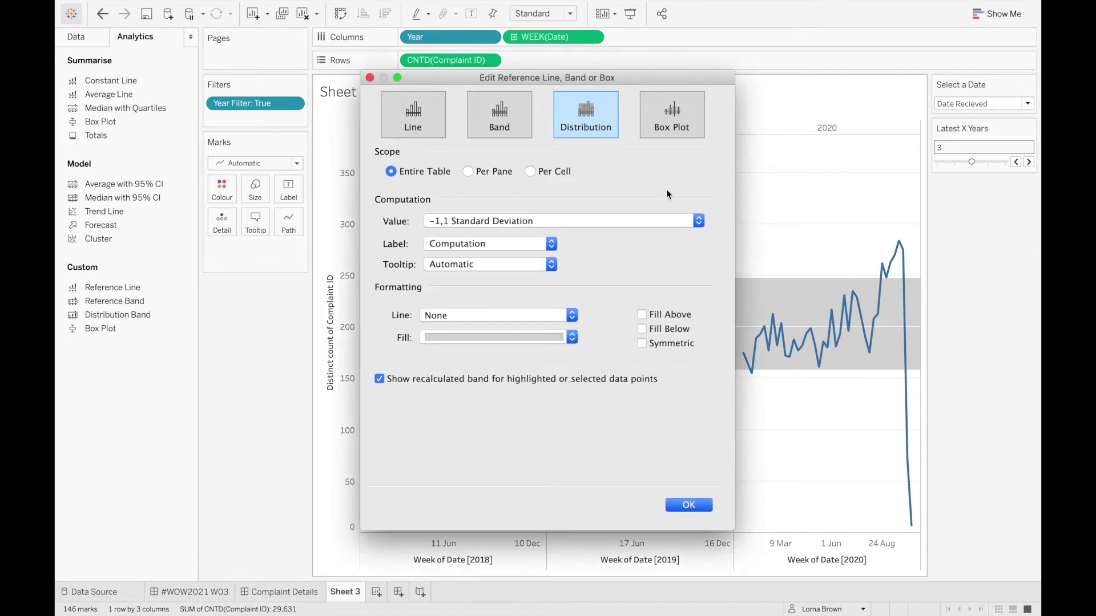
drag(651, 82, 375, 93)
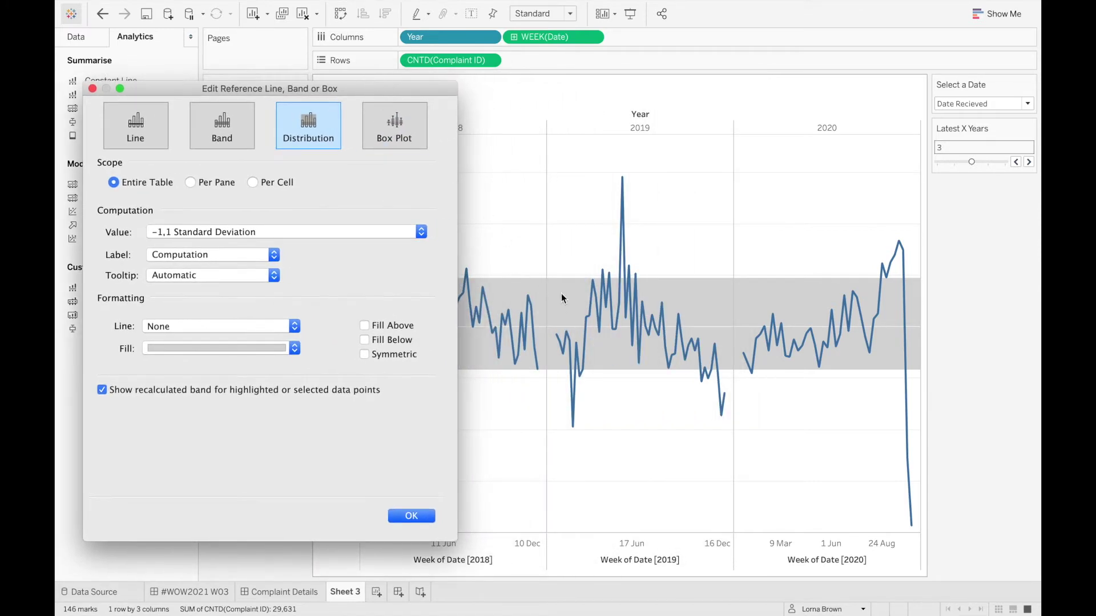
click(254, 182)
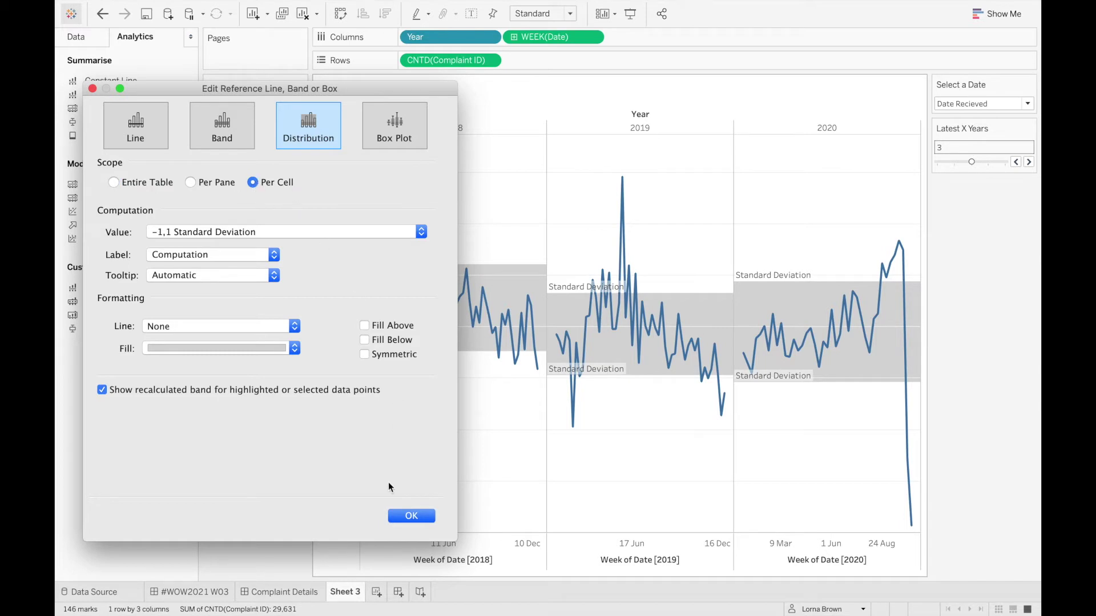
click(411, 516)
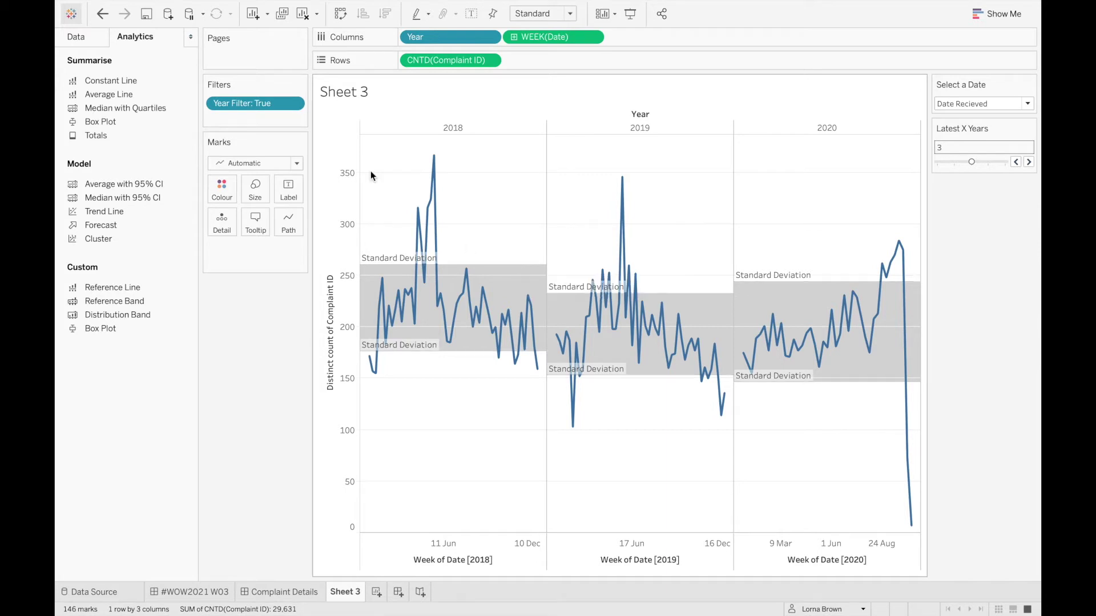
- Create a calculated field named LL starting with WINDOW_AVG(COUNTD([Complaint ID]))
click(93, 41)
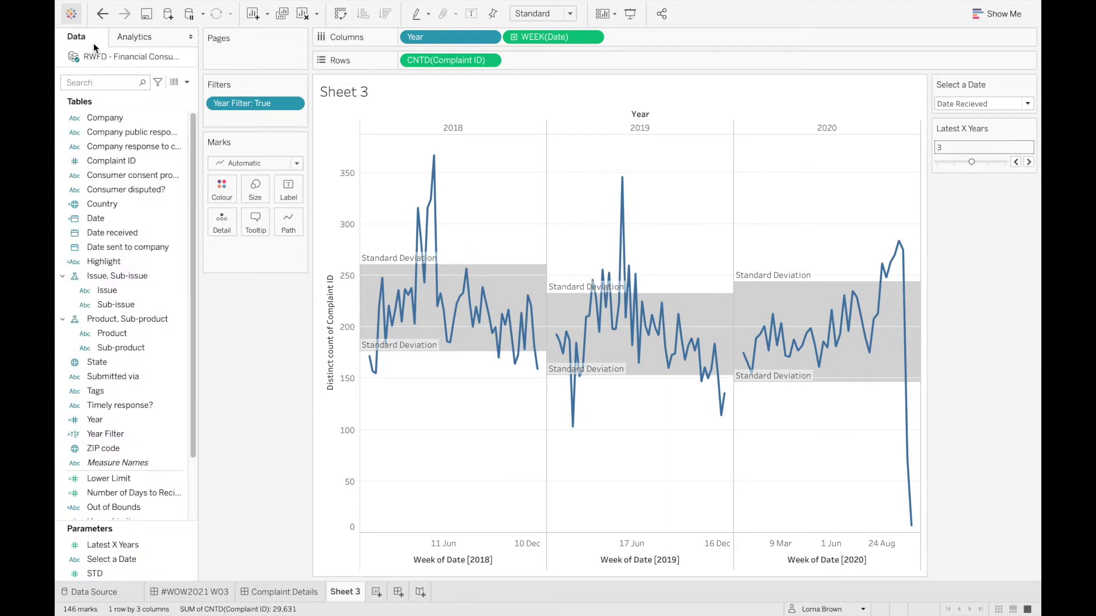
click(187, 83)
click(183, 92)
text(LL)
click(240, 186)
text(wind)
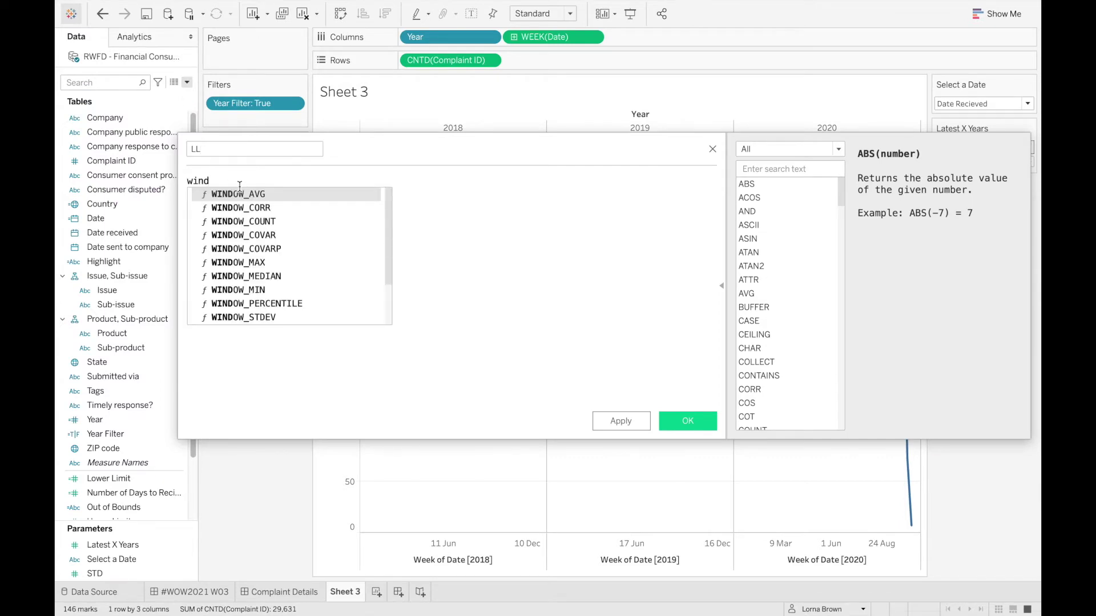
key(Return)
text(coun)
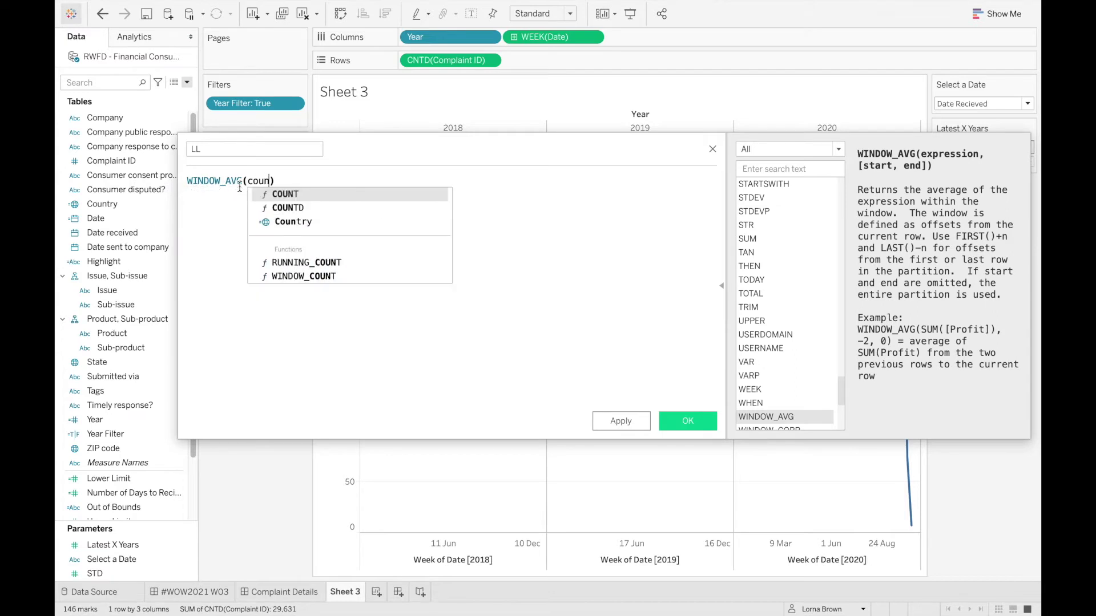
key(Down)
key(Return)
text(compl)
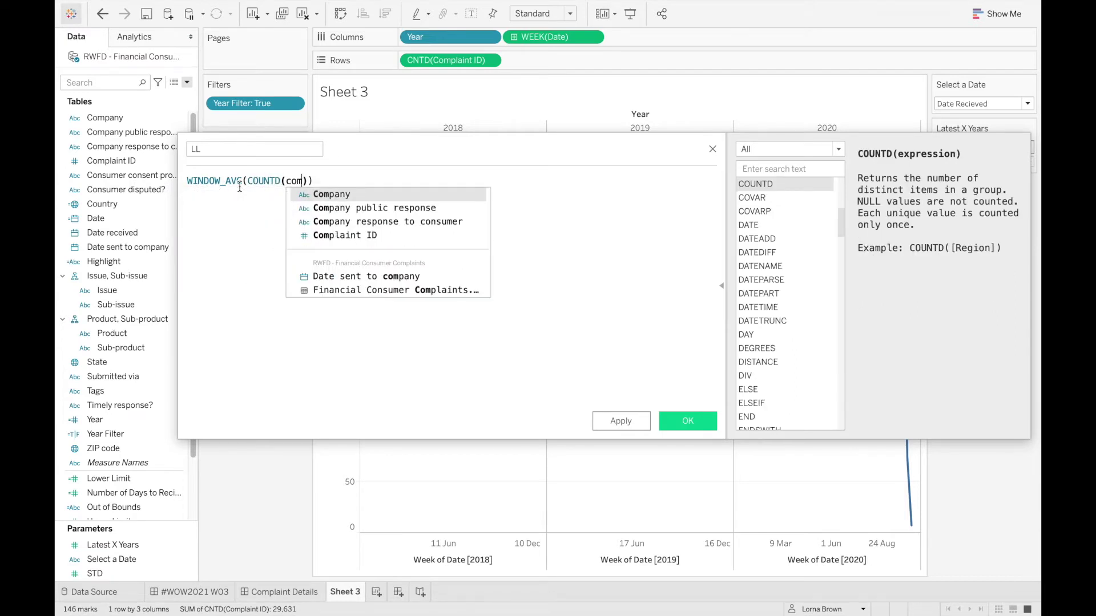
key(Return)
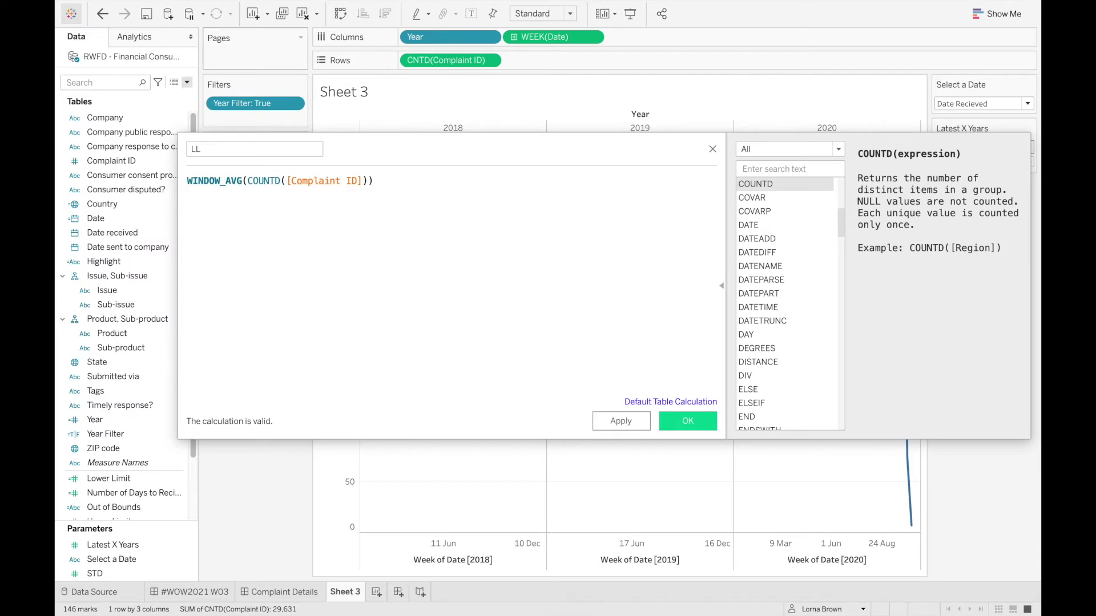
- Extend the LL formula by subtracting [STD]*WINDOW_STDEV(COUNTD([Complaint ID])), using the STD parameter
click(400, 180)
drag(95, 574, 488, 210)
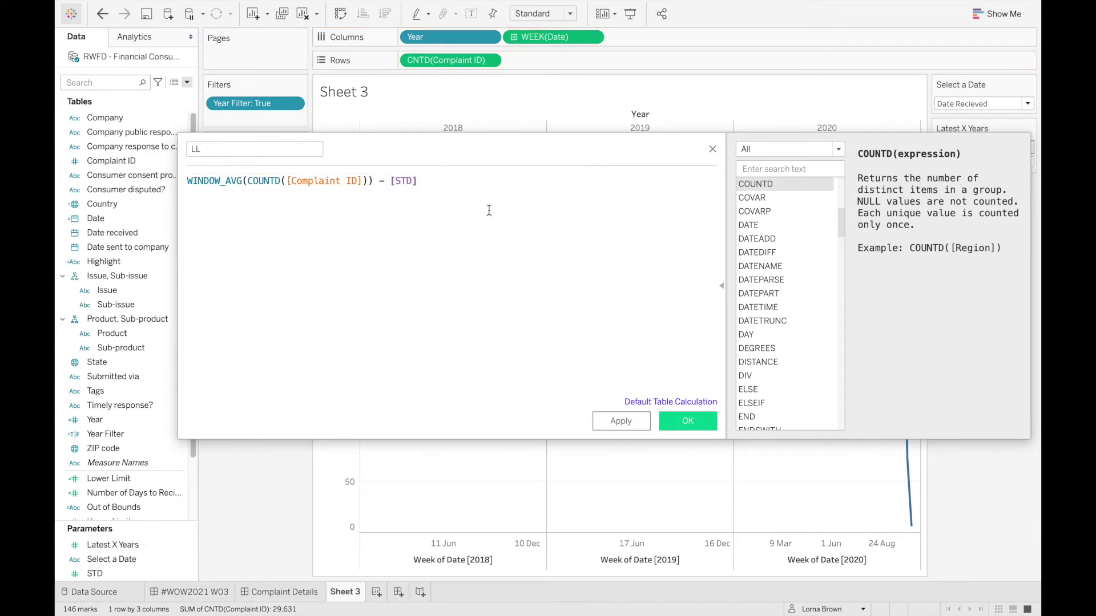
text(*wi)
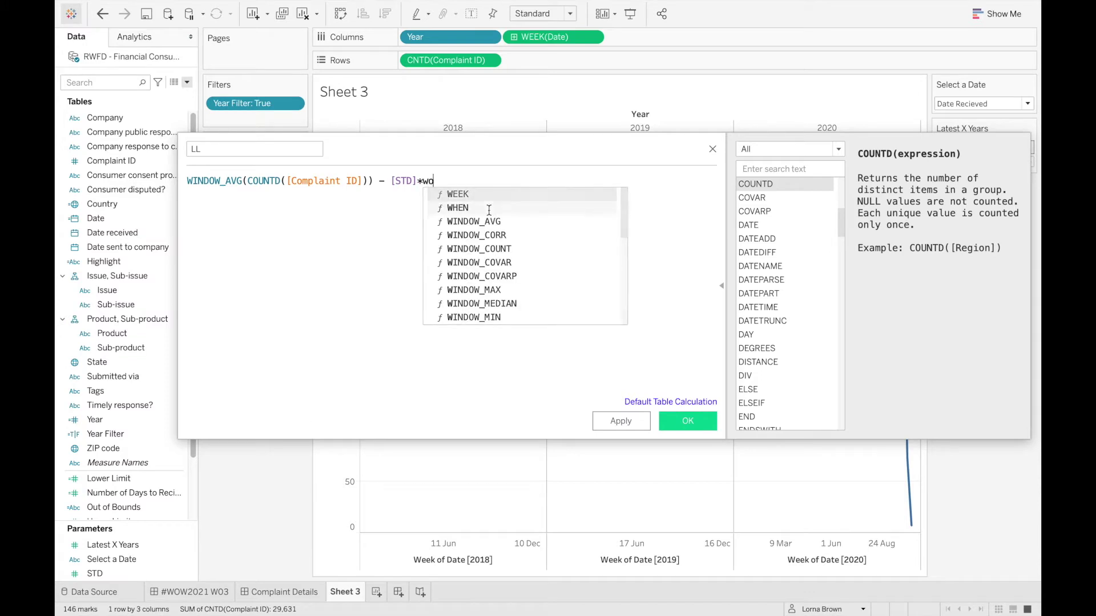
text(nd)
key(Down)
key(Down)
key(Down)
key(Down)
key(Down)
key(Down)
key(Down)
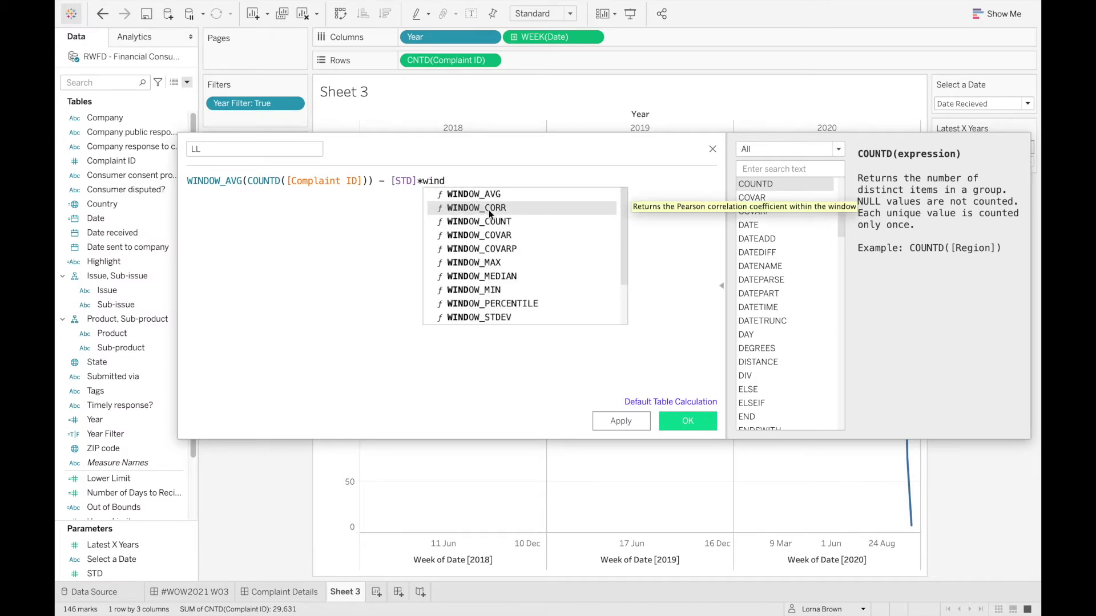
key(Down)
key(Down)
key(Return)
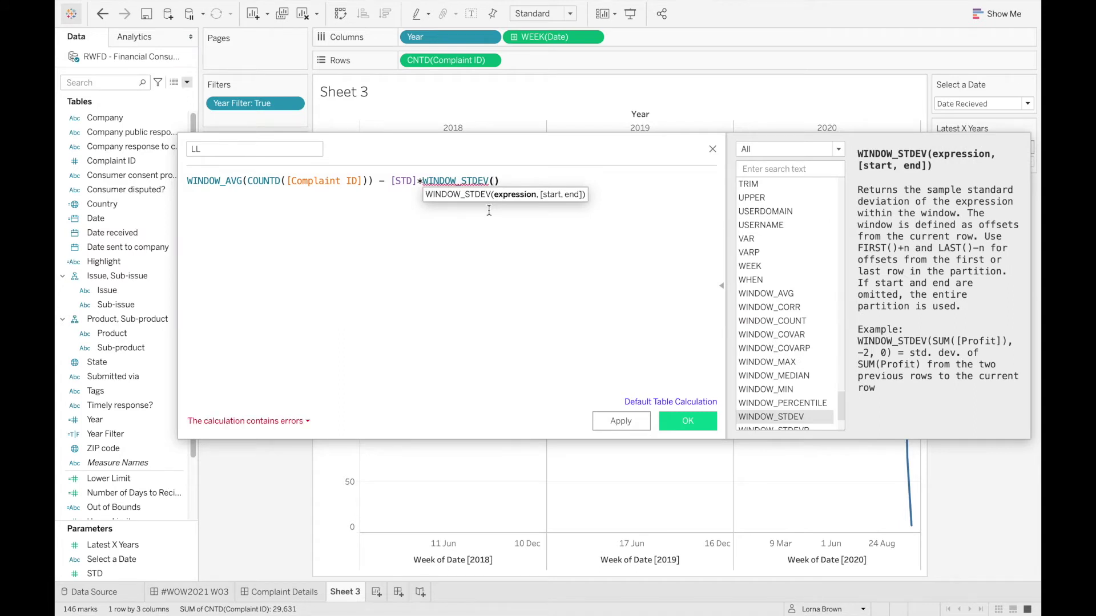
text(coun)
key(Down)
key(Return)
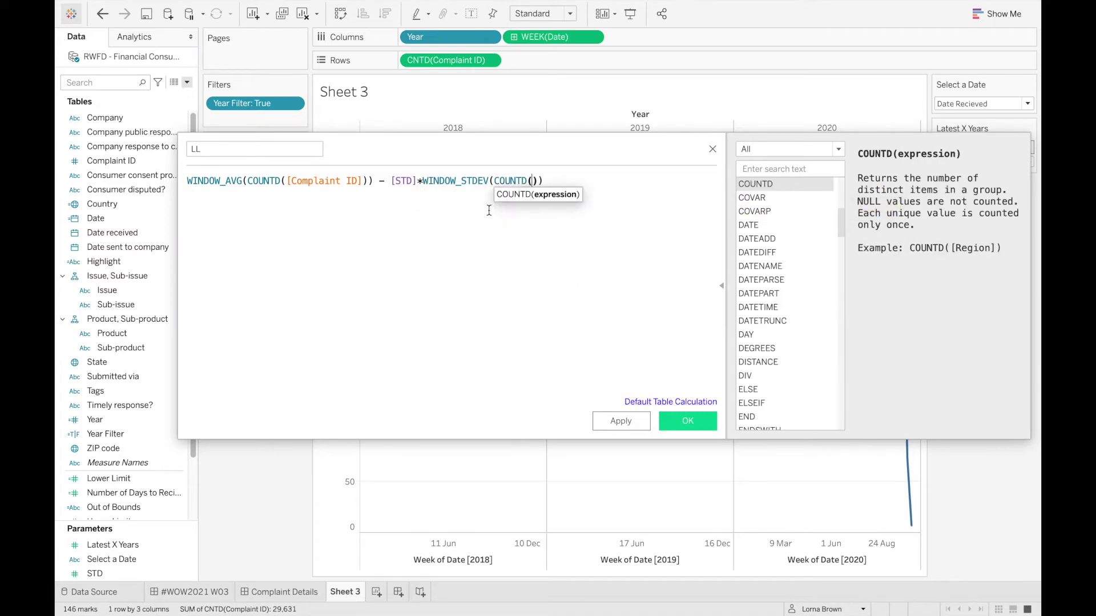
text(com)
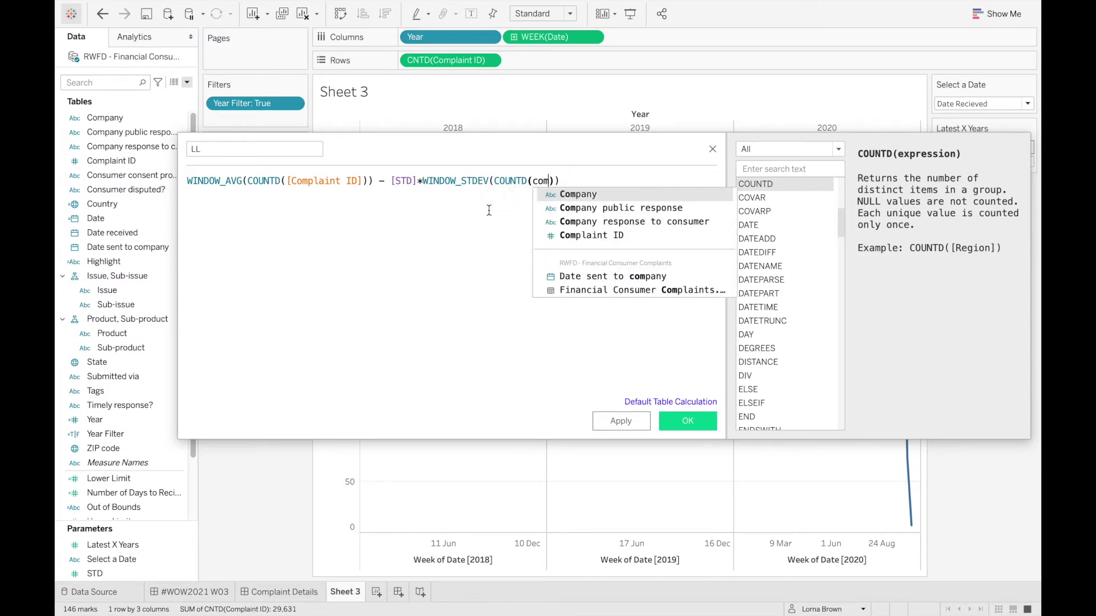
key(Down)
key(Down)
key(Down)
key(Return)
- Put the STD-times-WINDOW_STDEV product on its own line in parentheses and save the LL calculation
click(391, 181)
key(Return)
text(()
click(443, 193)
text())
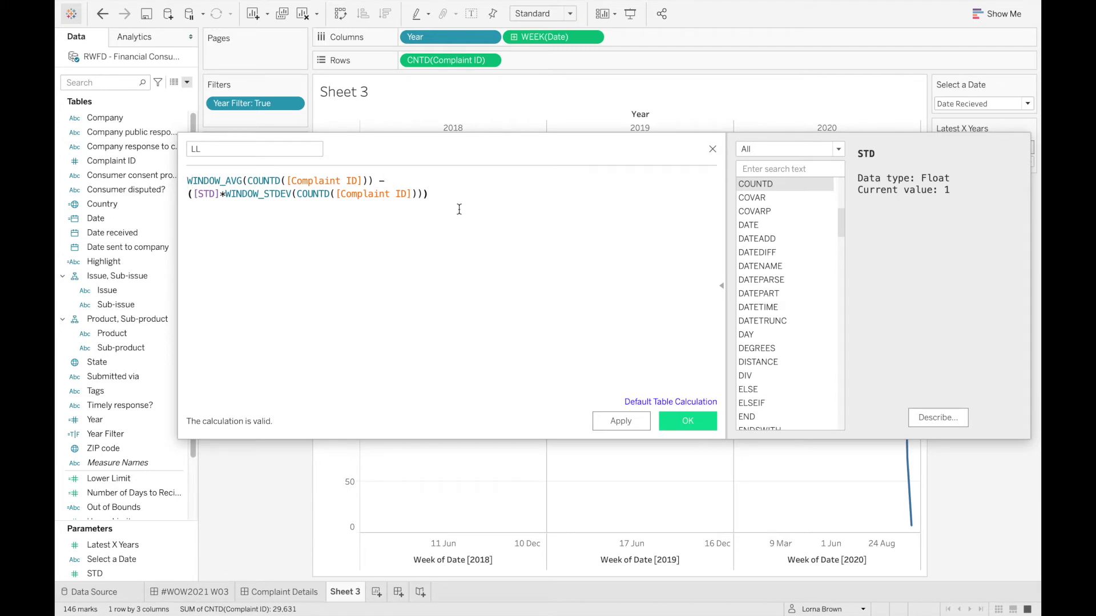
click(687, 421)
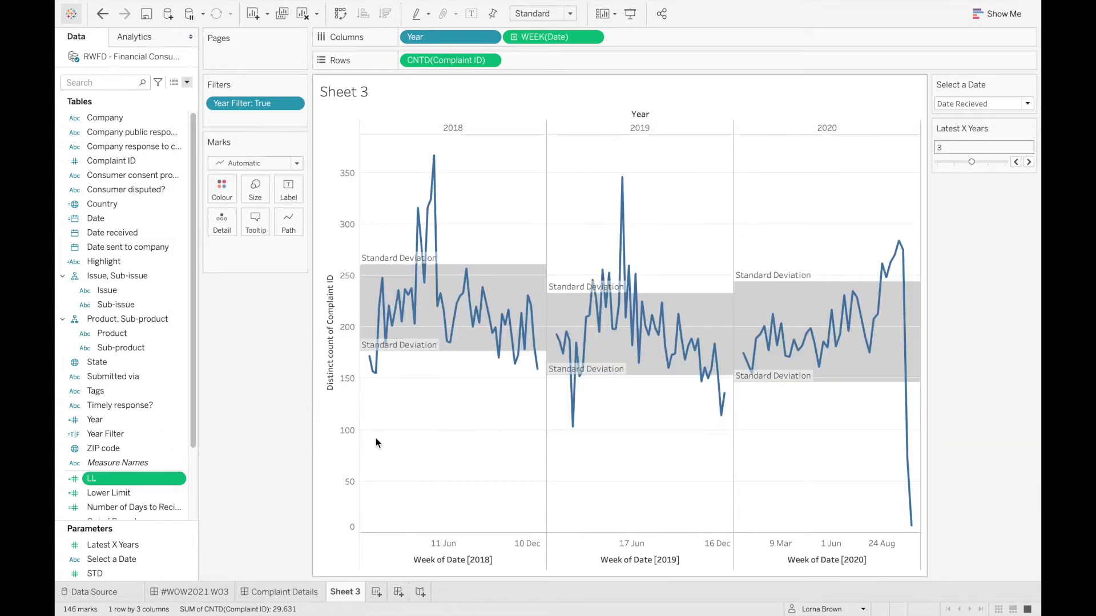
- Duplicate the LL field, rename the copy UL, change its minus before the STD term to a plus, and save it
right_click(170, 479)
click(194, 278)
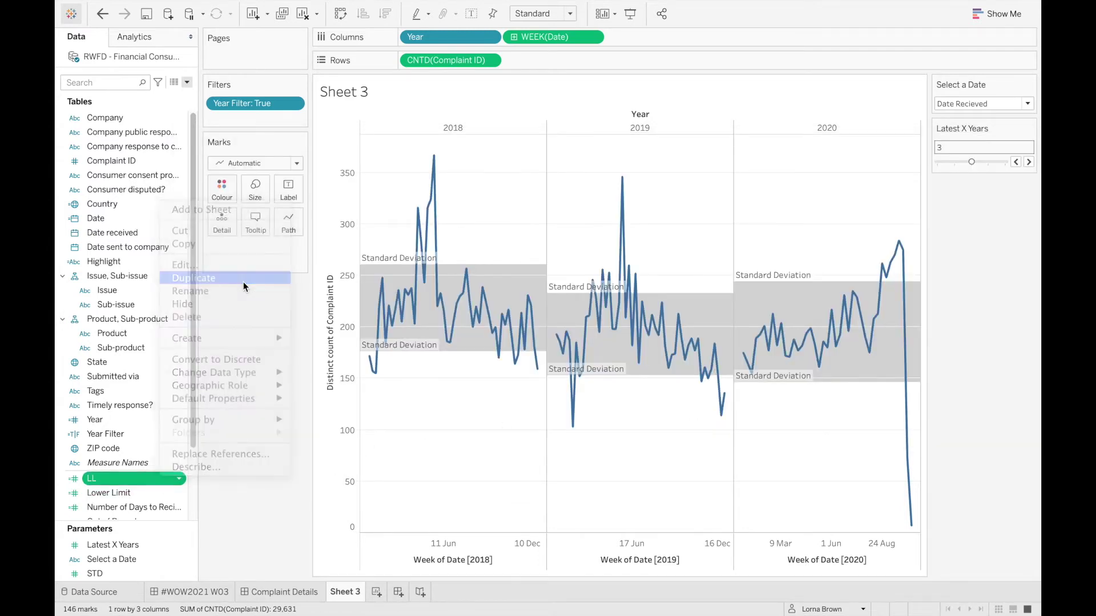
right_click(135, 493)
click(220, 278)
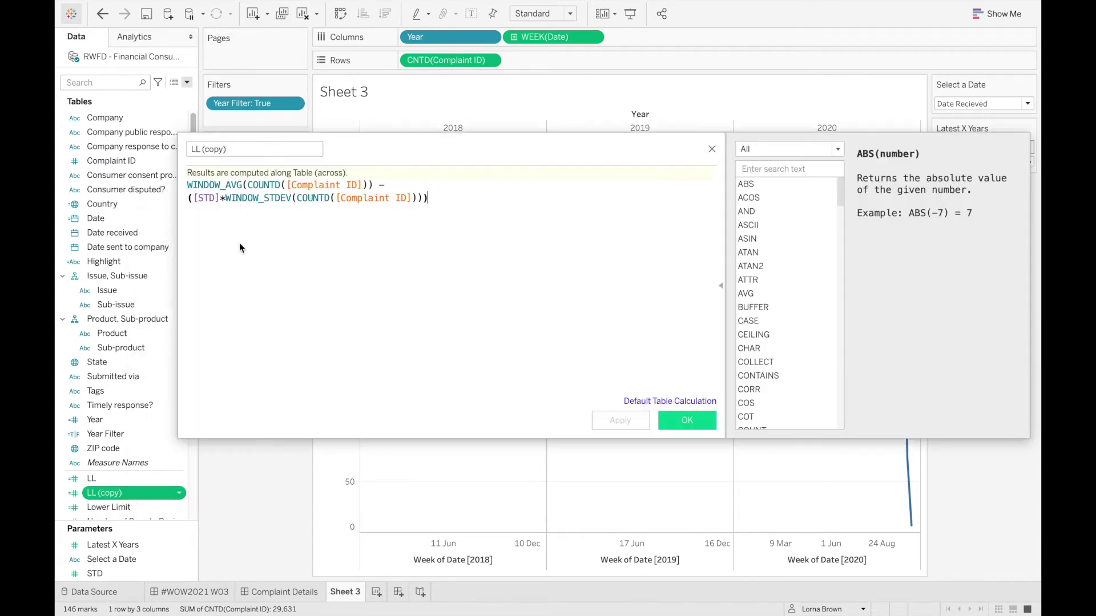
text(UL)
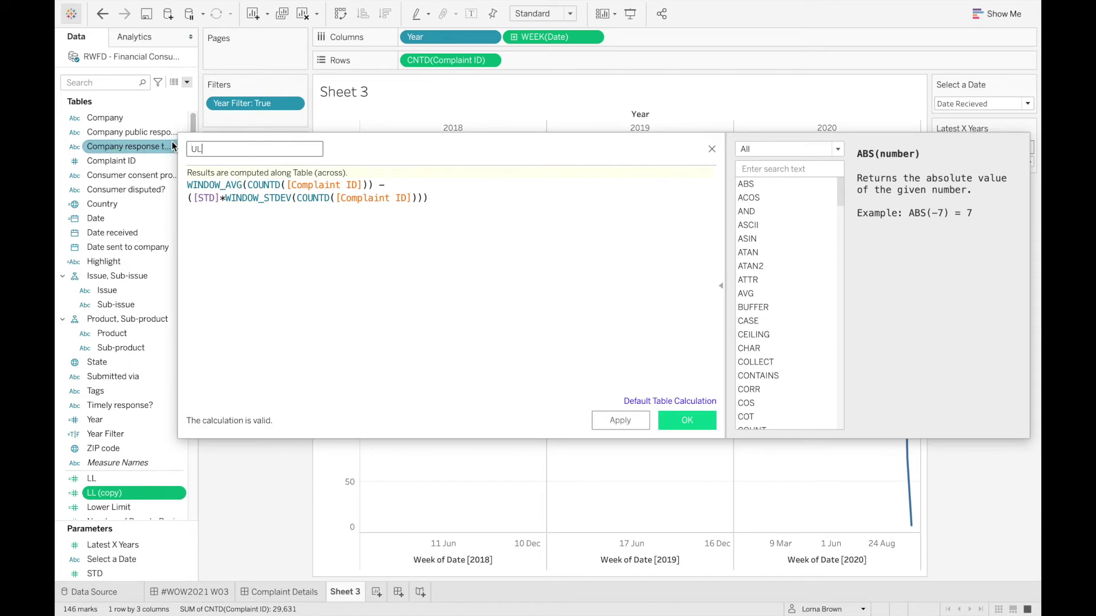
drag(389, 186, 376, 187)
text(+)
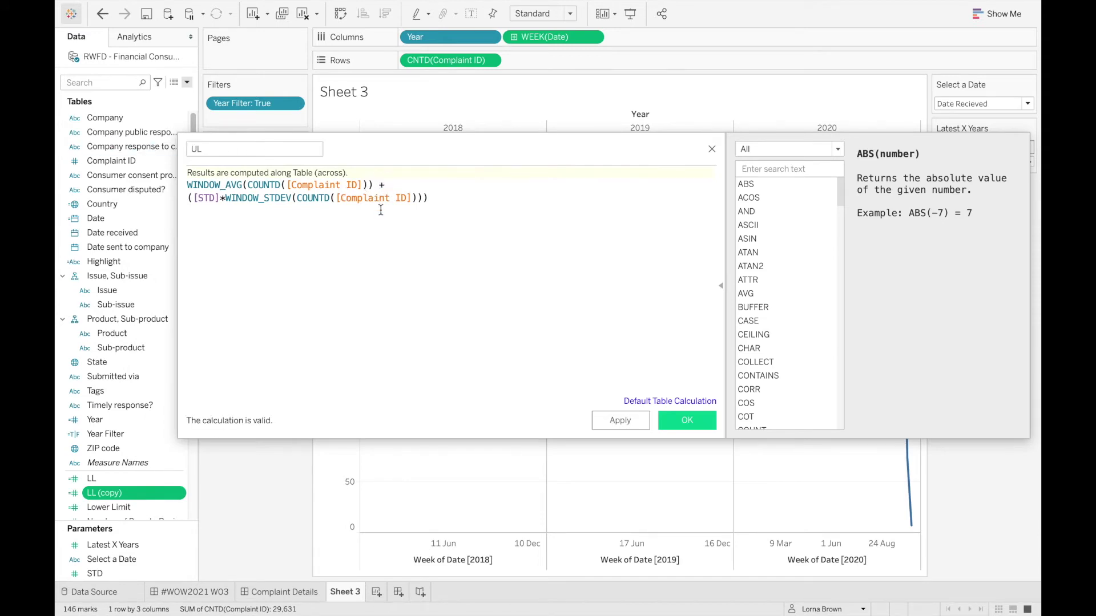
click(677, 426)
- Remove the standard deviation distribution band from the chart
drag(516, 269, 255, 383)
- Add the LL and UL calculated fields to Detail on the Marks card
scroll(118, 460, down, 3)
drag(137, 392, 148, 392)
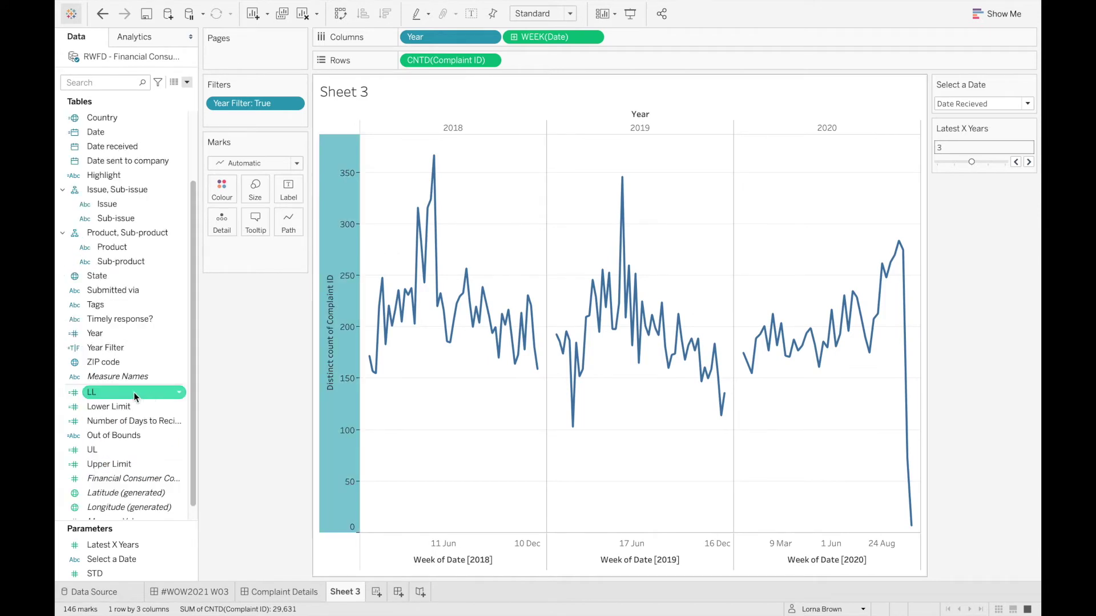
drag(133, 392, 222, 220)
drag(93, 450, 222, 225)
- Set both the LL and UL table calculations to compute using Pane (across)
click(289, 249)
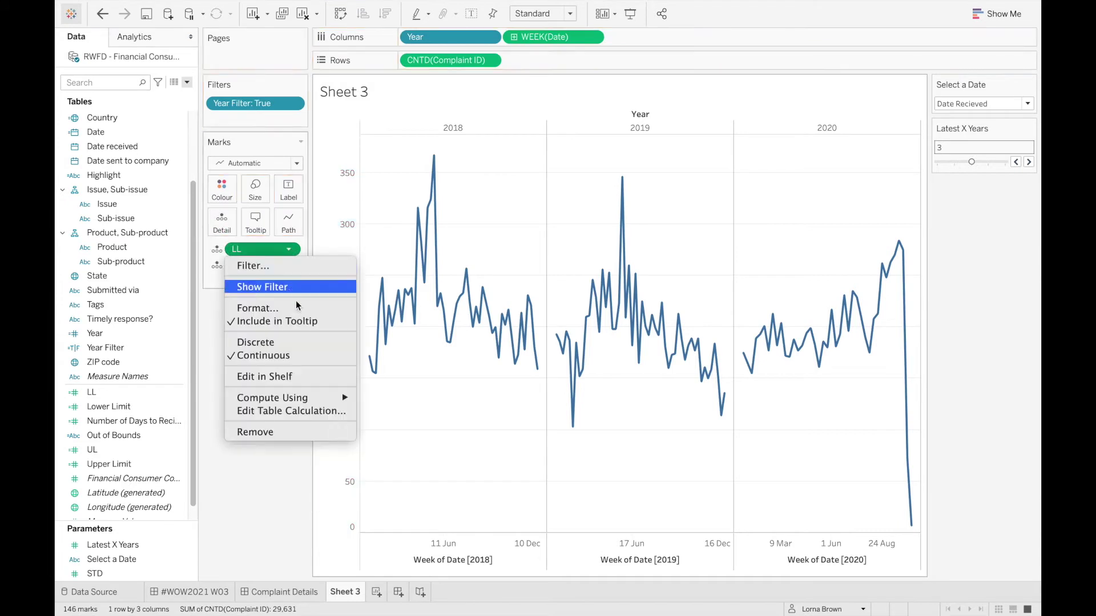
mouse_move(296, 399)
click(383, 415)
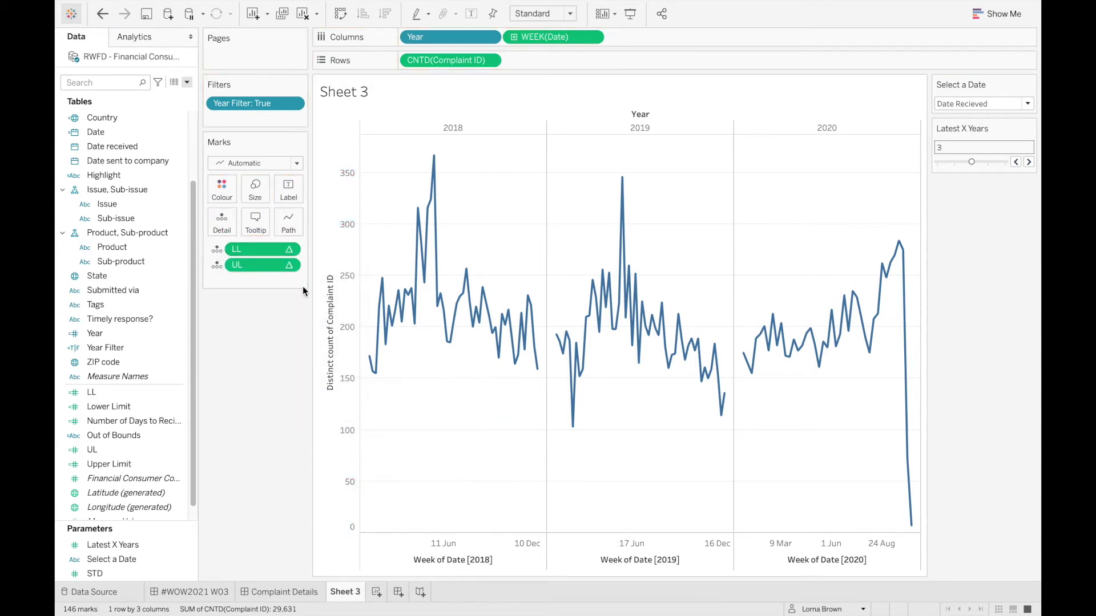
click(289, 265)
mouse_move(319, 413)
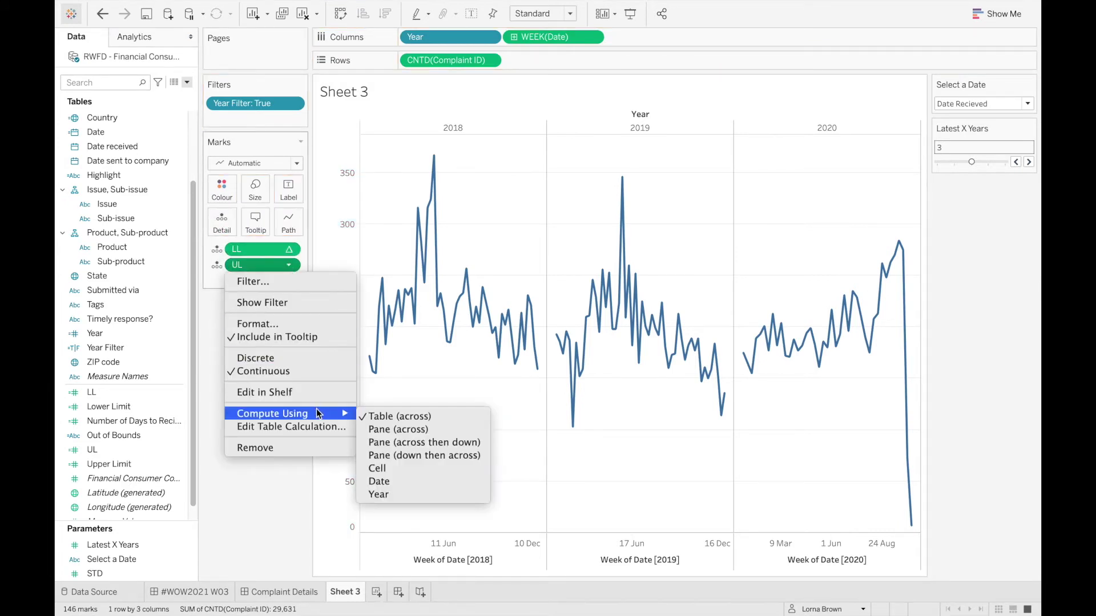
click(378, 428)
- Add a per-pane reference band to the complaint count axis, from the minimum of LL to the maximum of UL
right_click(334, 289)
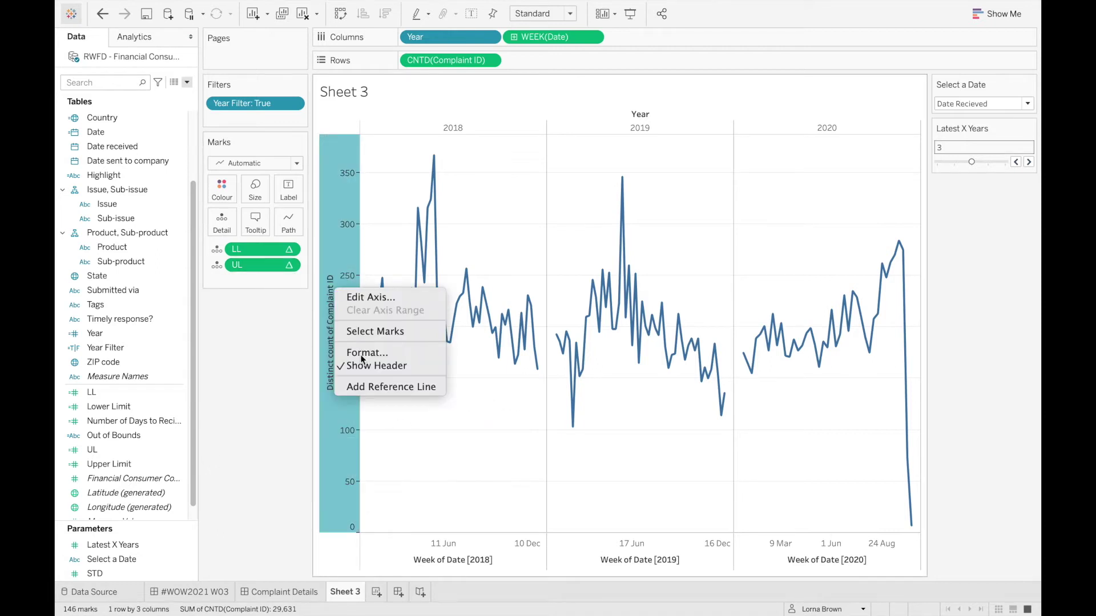
click(375, 389)
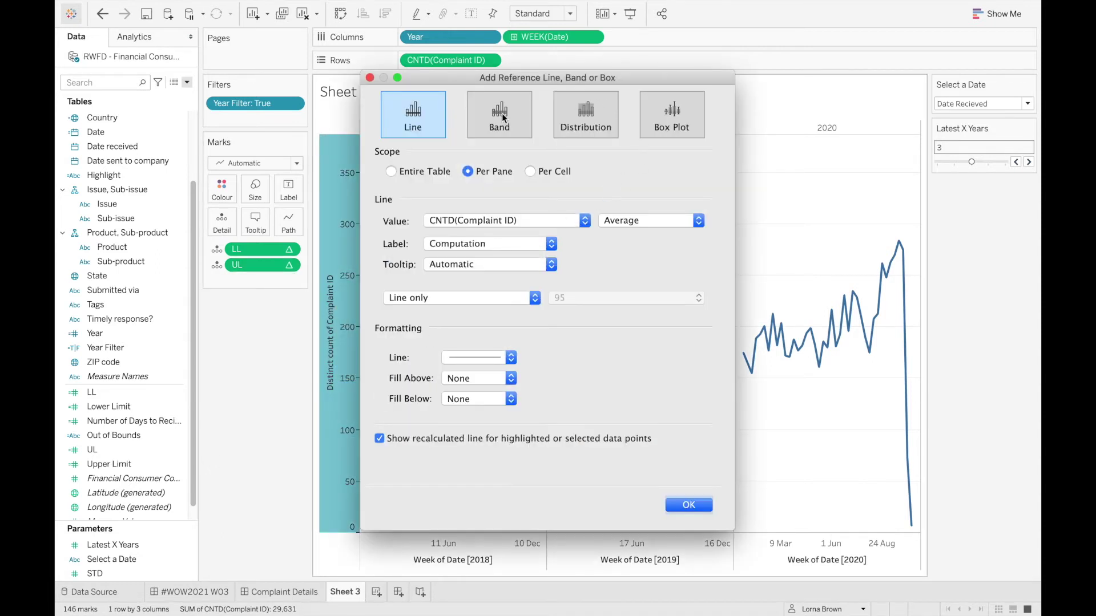
click(500, 119)
click(502, 221)
click(493, 238)
click(492, 308)
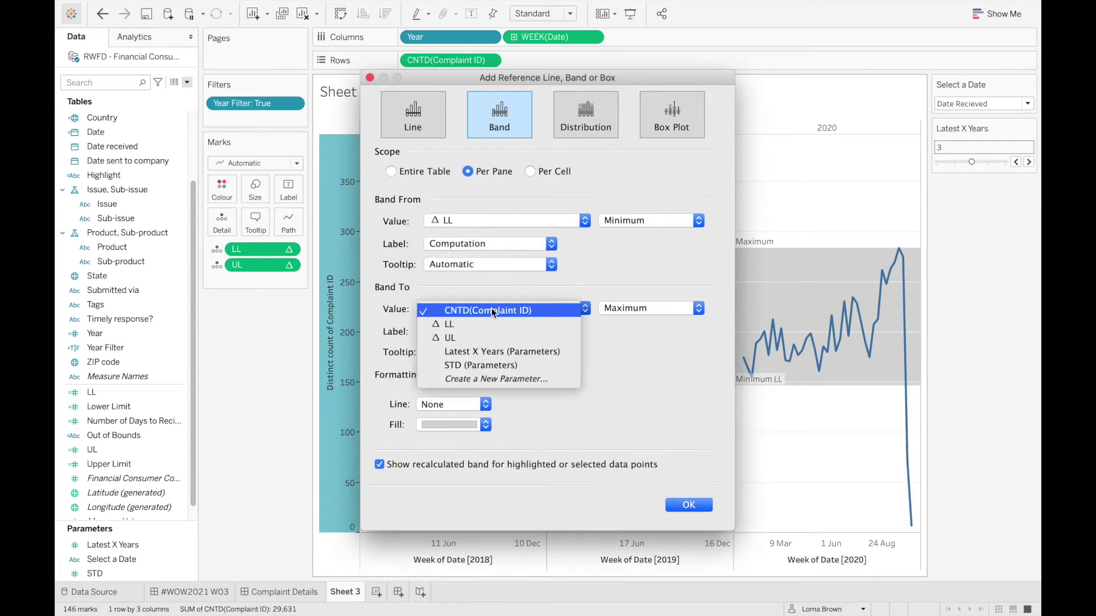
click(487, 338)
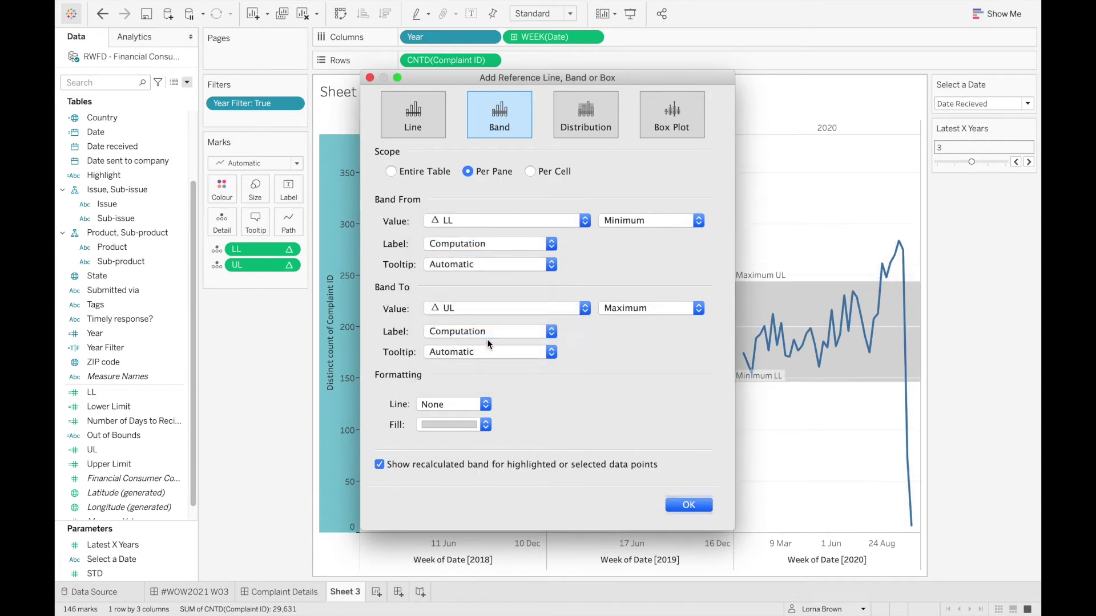
- Set both reference band labels to None and apply the band to the chart
click(484, 242)
click(483, 221)
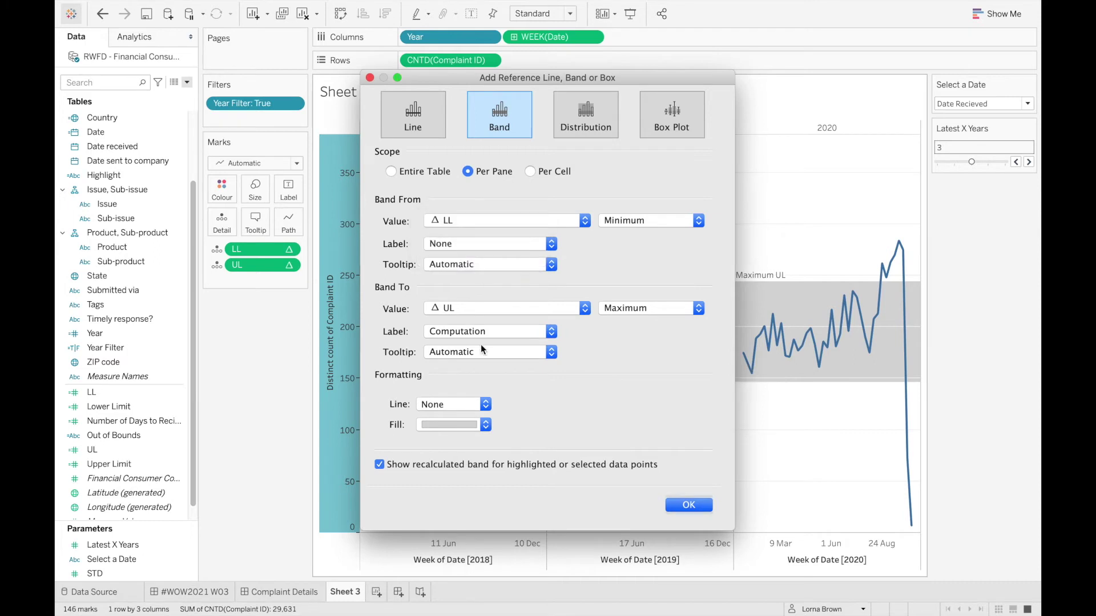
click(482, 332)
click(481, 308)
click(696, 505)
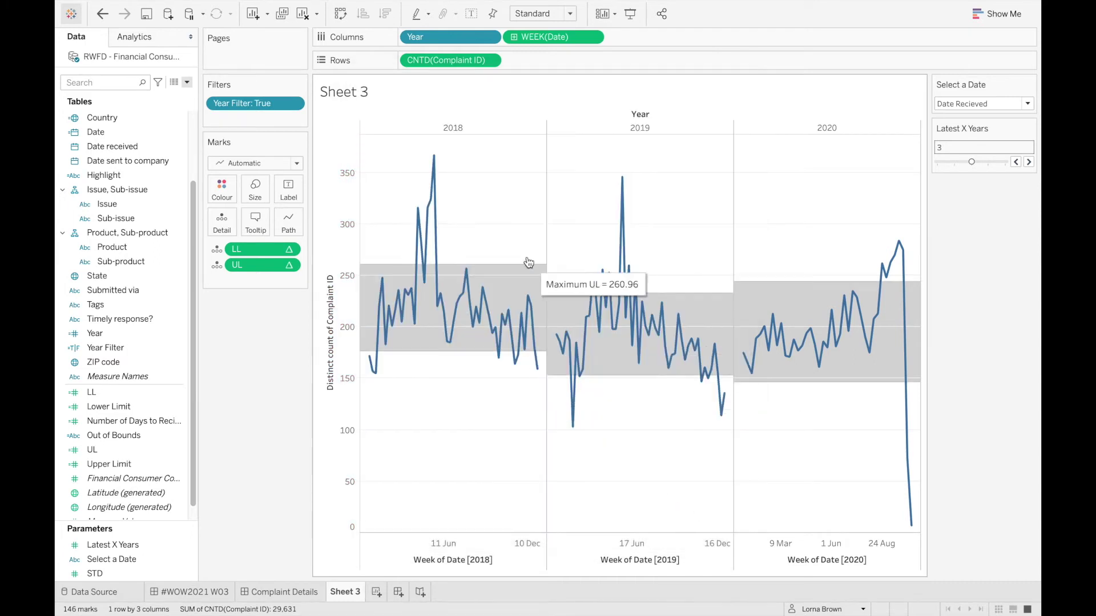
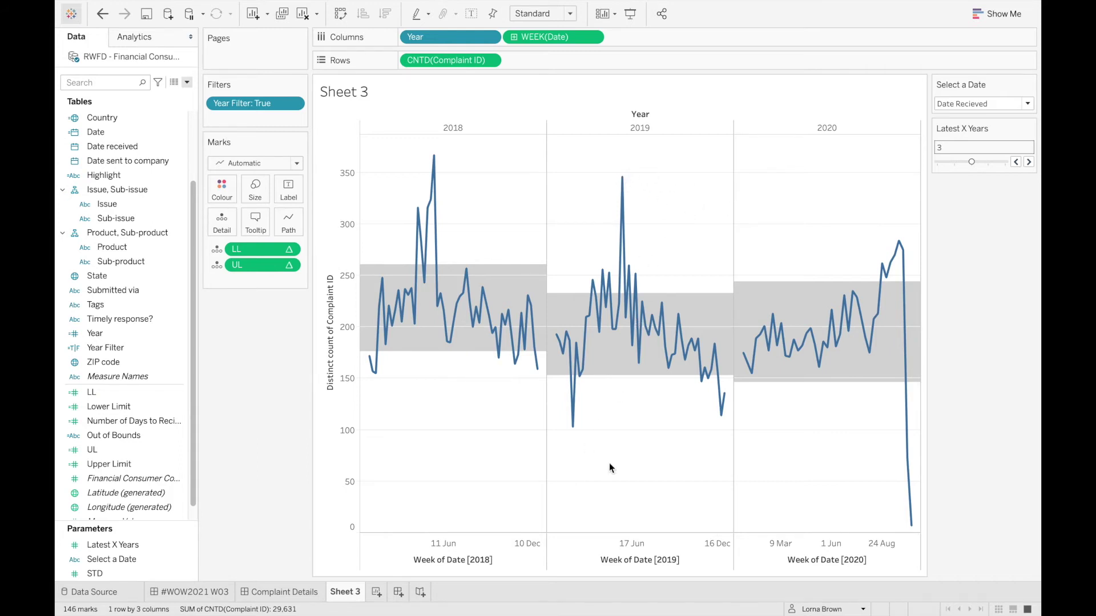
click(187, 82)
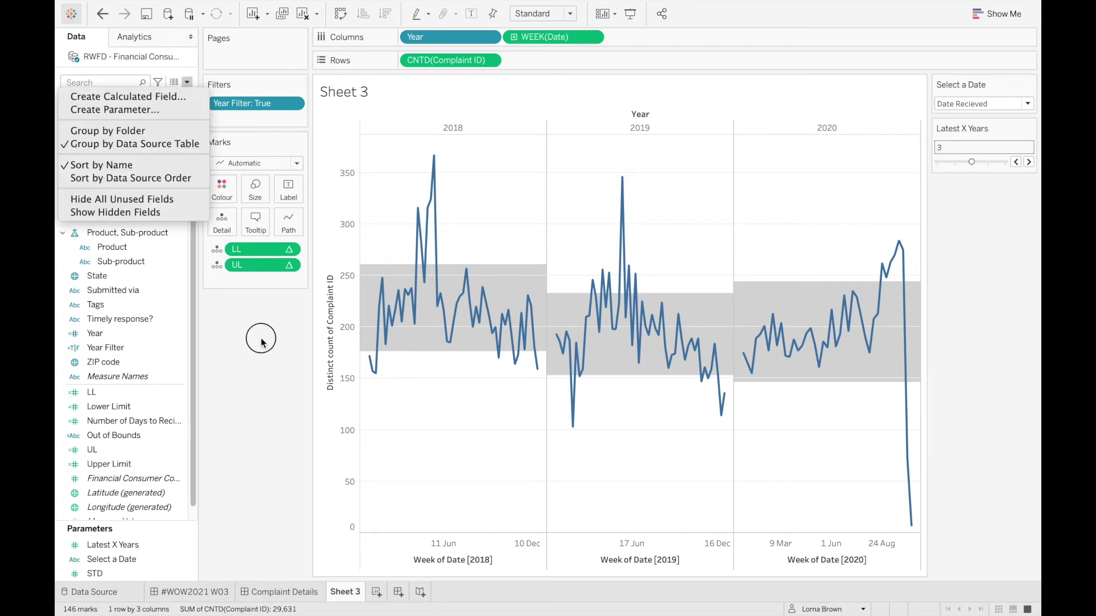
click(156, 422)
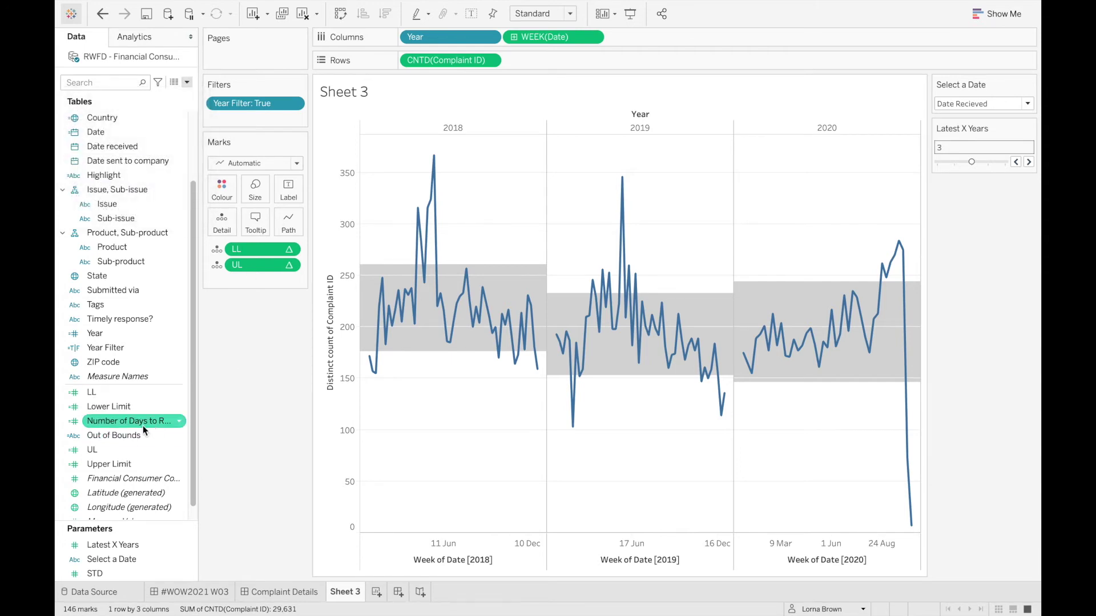
drag(143, 425, 201, 404)
click(148, 334)
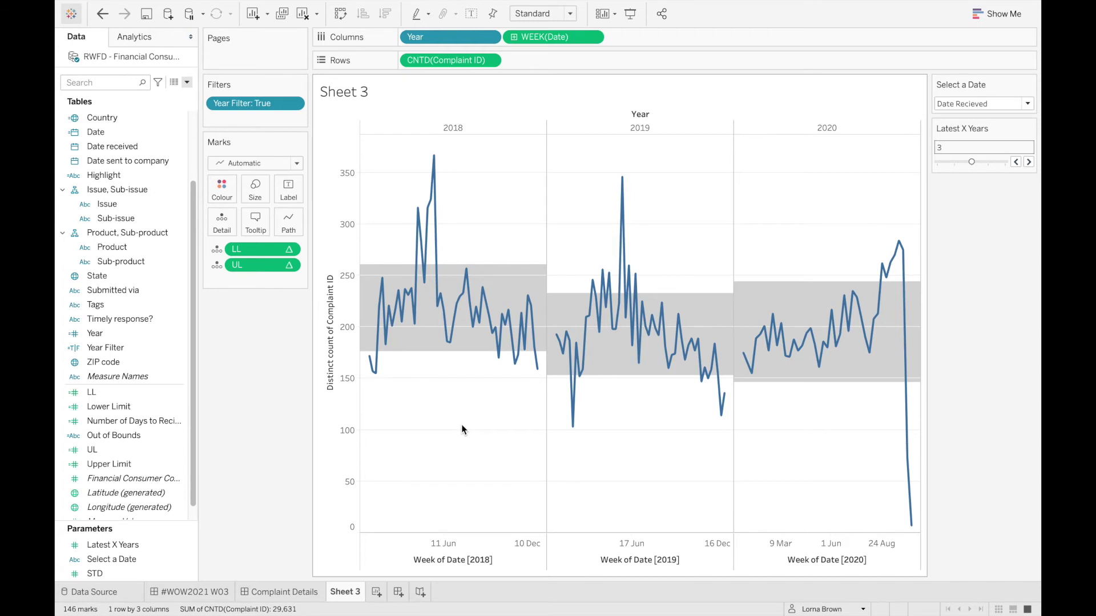
mouse_move(455, 267)
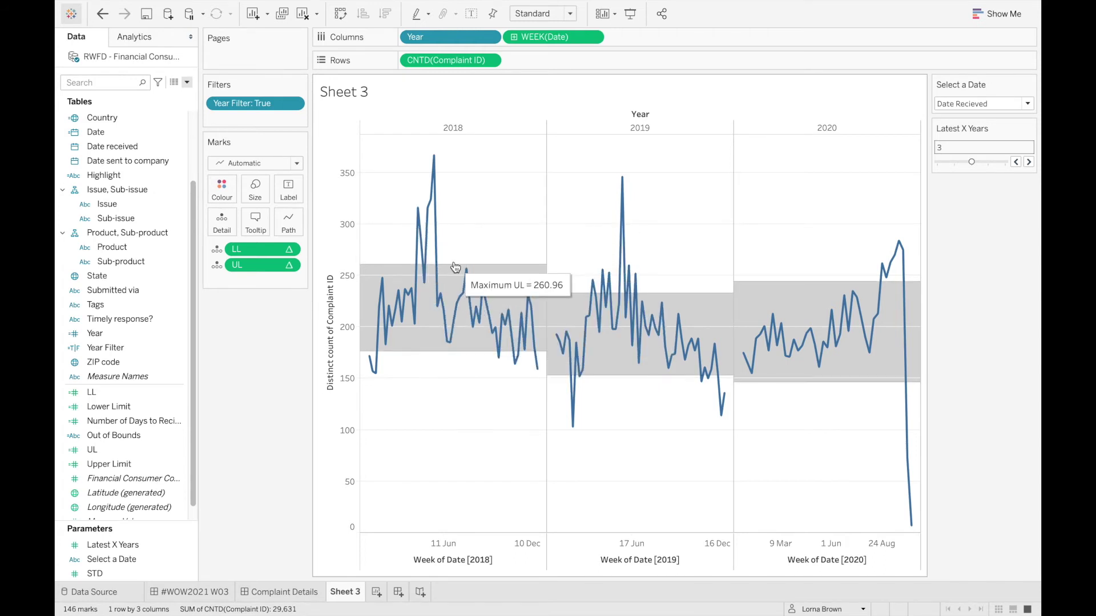
- Duplicate CNTD(Complaint ID) on Rows and combine the two measures as a synchronised dual axis
drag(444, 60, 550, 60)
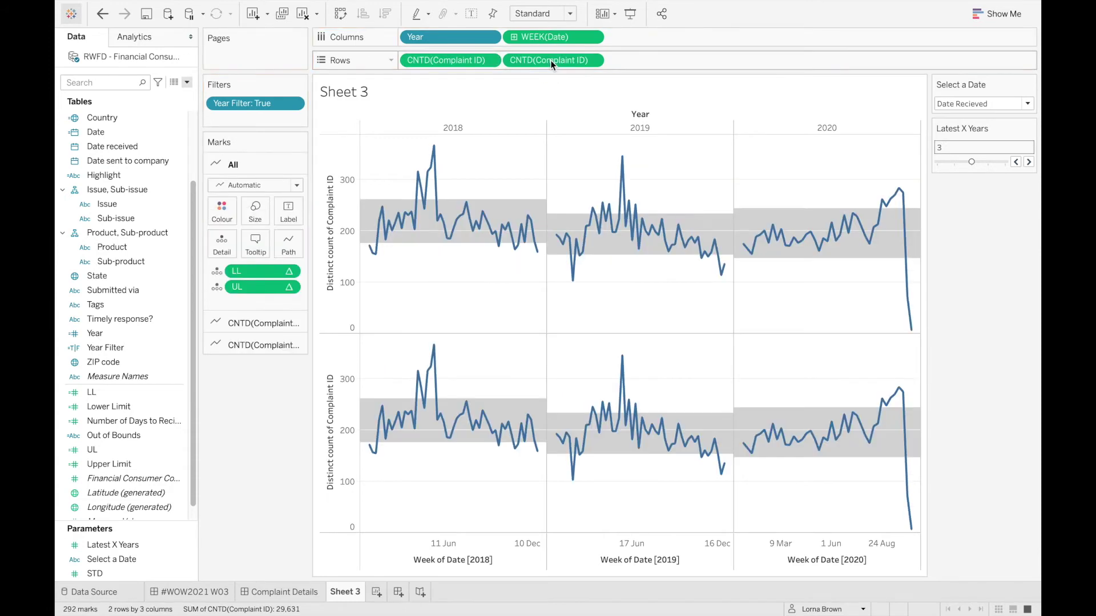
right_click(345, 395)
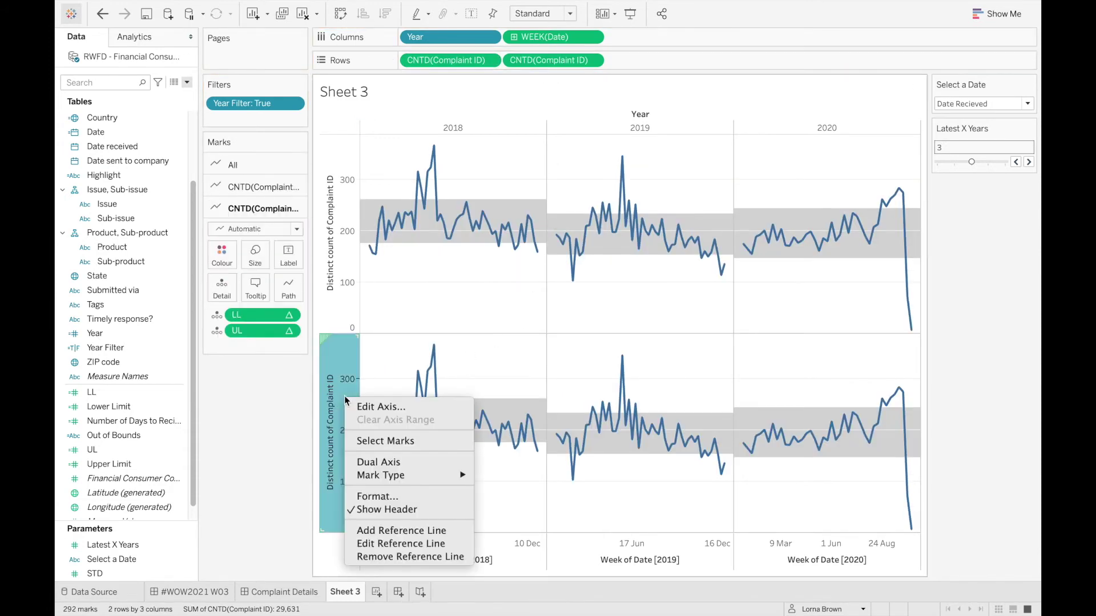
click(389, 462)
right_click(893, 273)
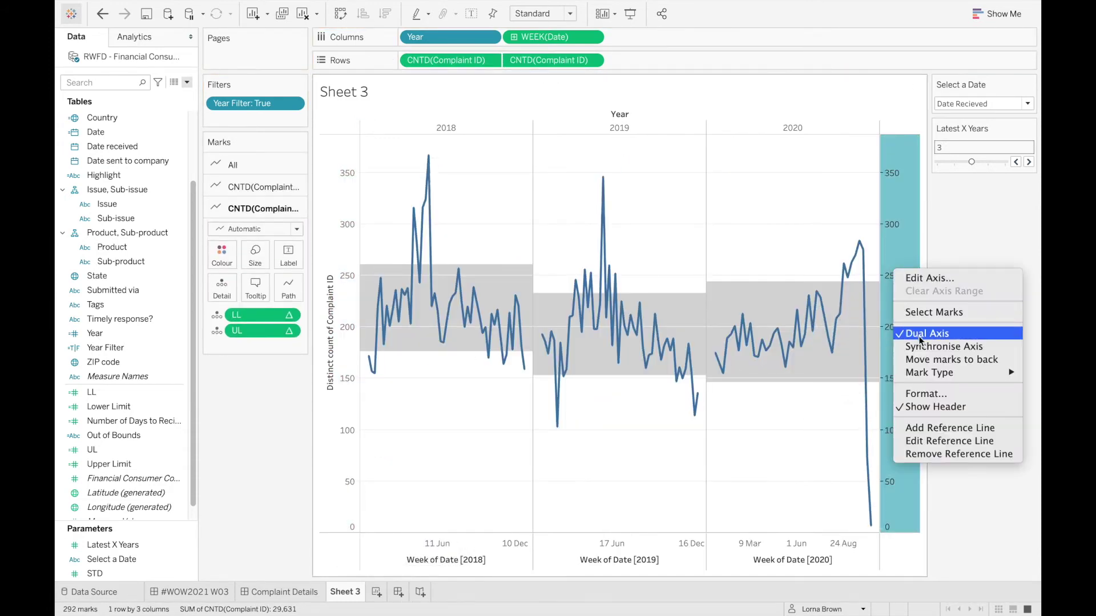
click(913, 344)
click(218, 345)
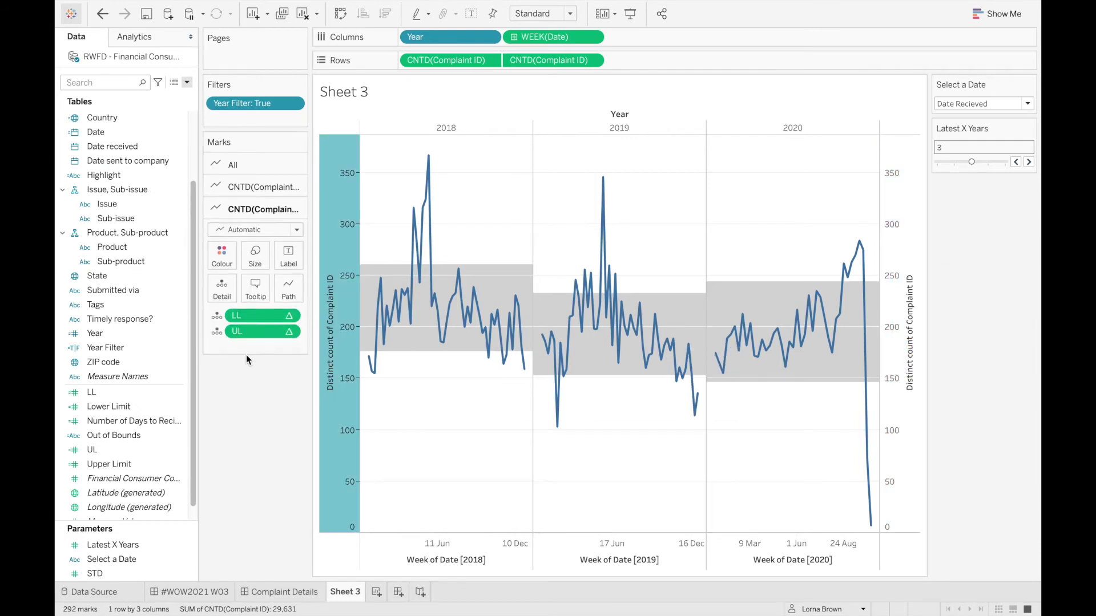
- Change the second CNTD(Complaint ID) mark type to Circle and make the circles smaller
click(249, 226)
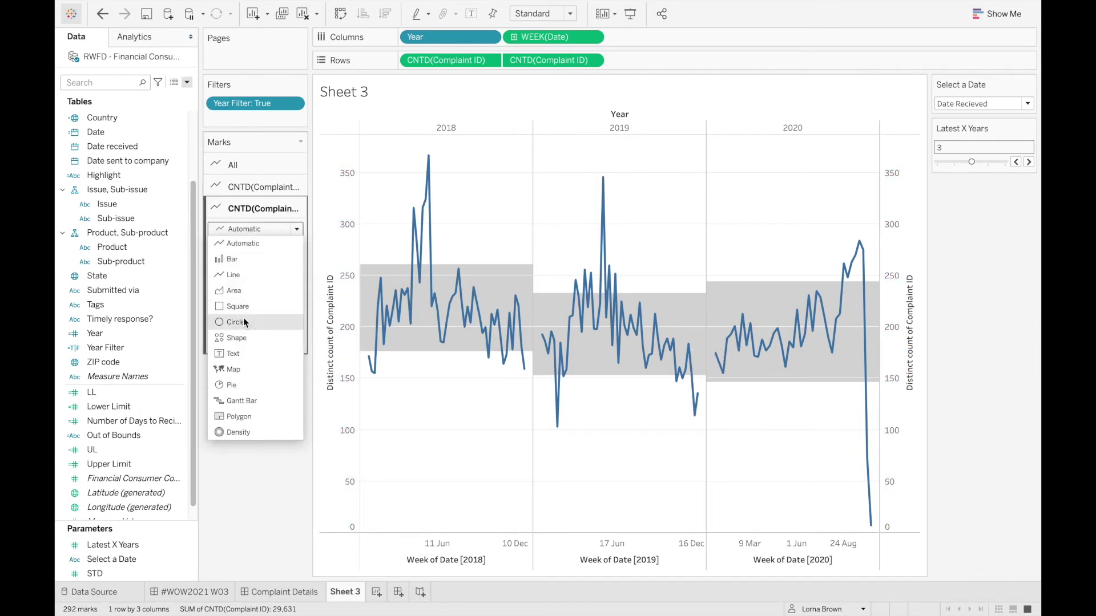
click(243, 317)
click(247, 263)
drag(283, 290, 270, 289)
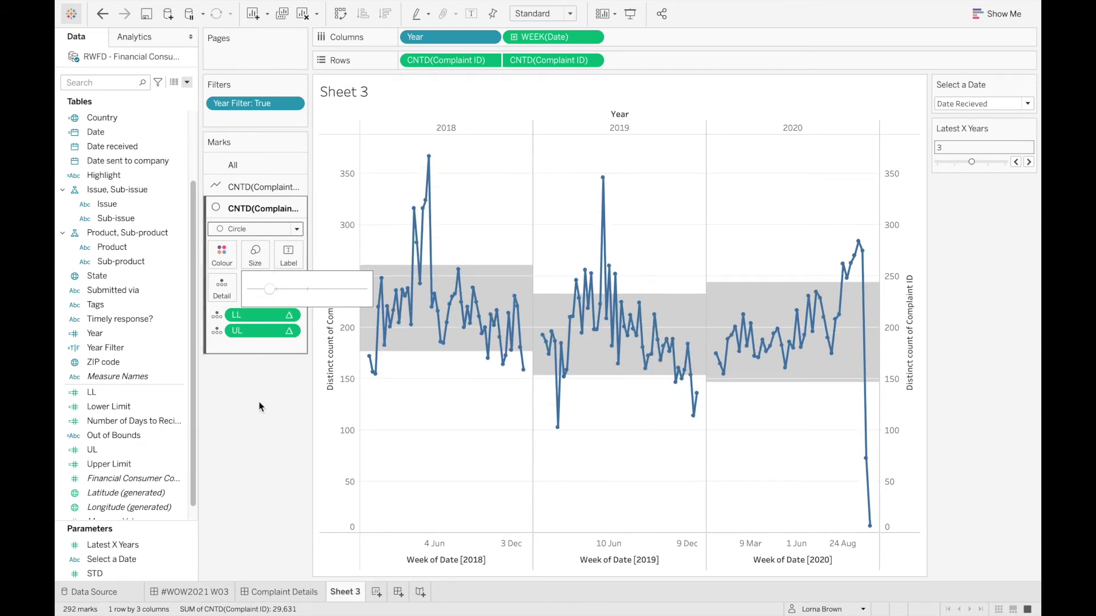
click(243, 461)
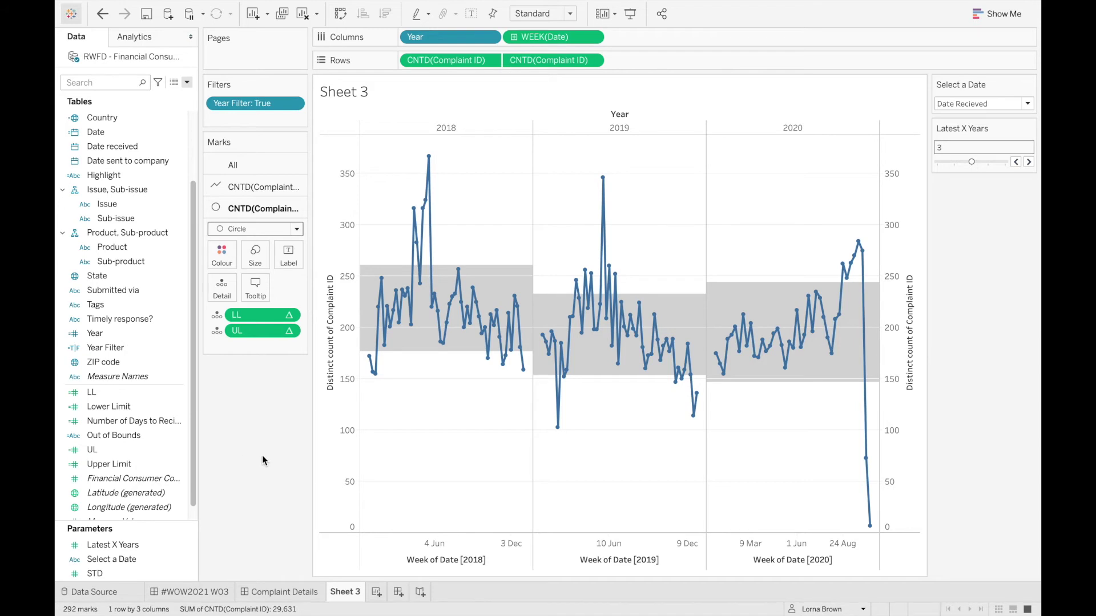
- Review the formula of the Out of Bounds calculated field and close its editor
click(150, 437)
right_click(152, 440)
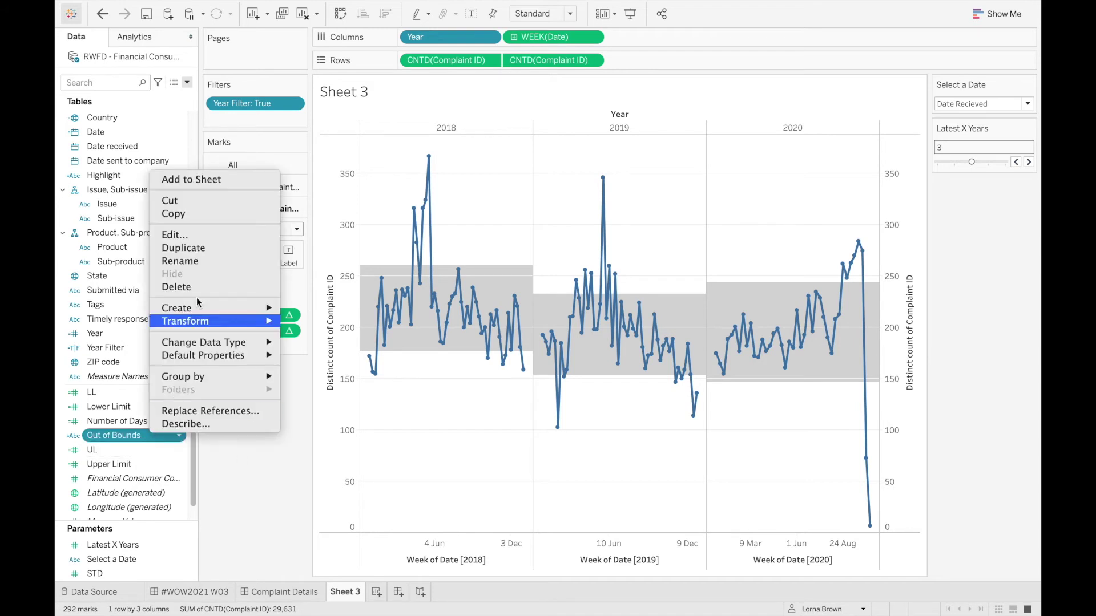
click(206, 235)
scroll(374, 231, up, 5)
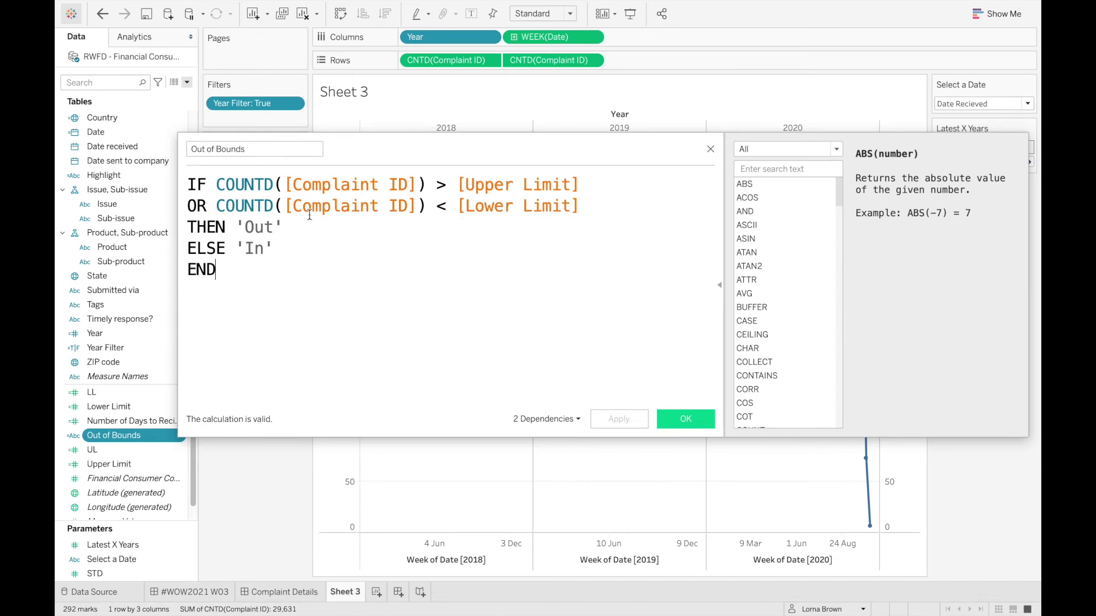
click(684, 420)
- Colour the circle marks by Out of Bounds and set its table calculation to compute using Pane (across)
drag(163, 436, 233, 249)
mouse_move(431, 289)
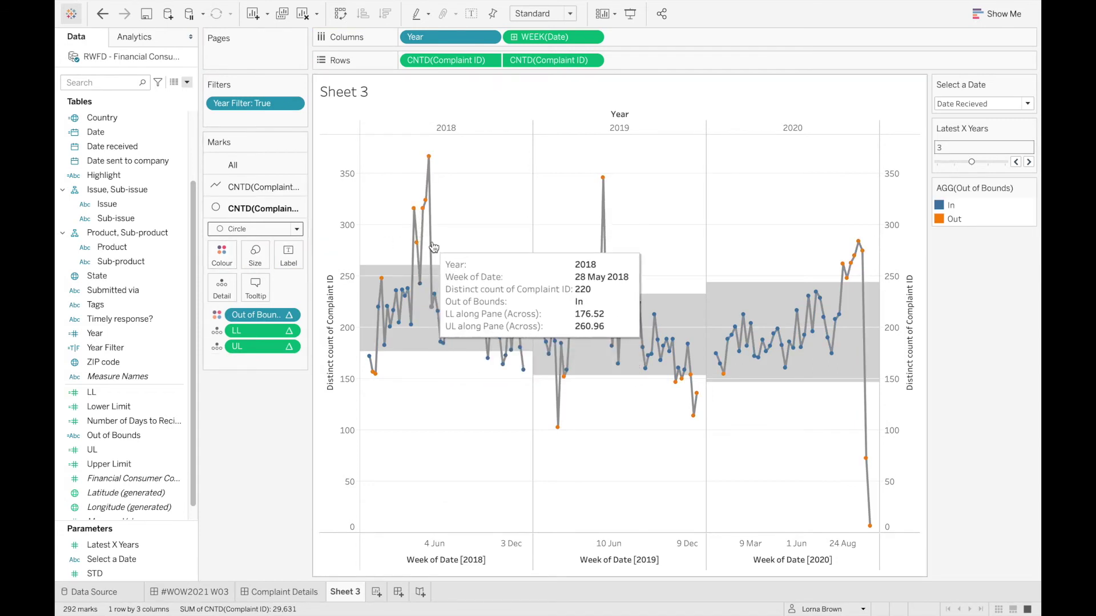
click(289, 315)
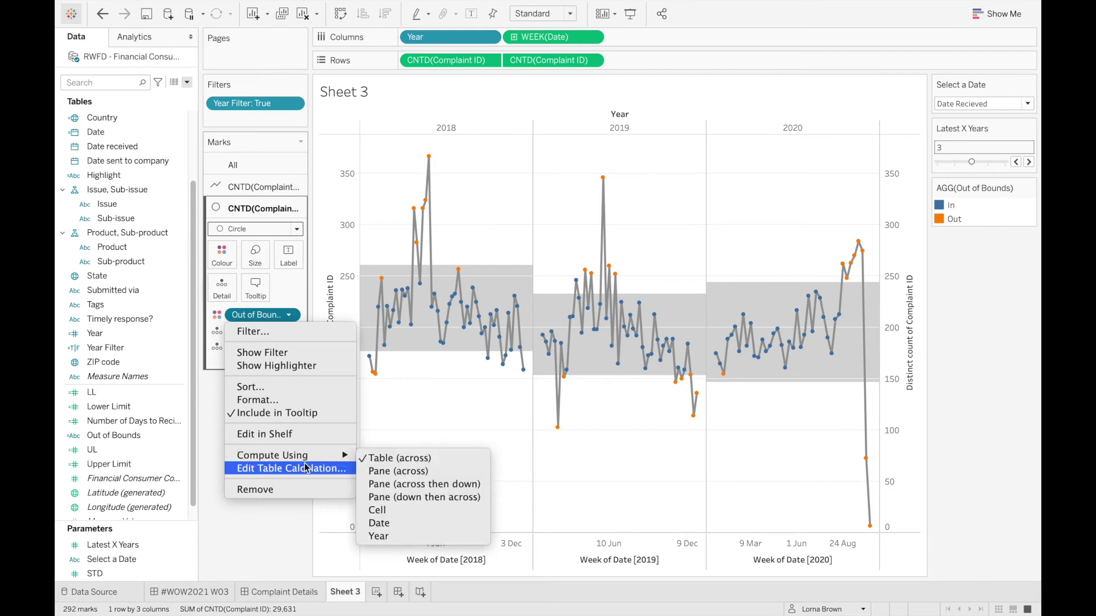
click(408, 471)
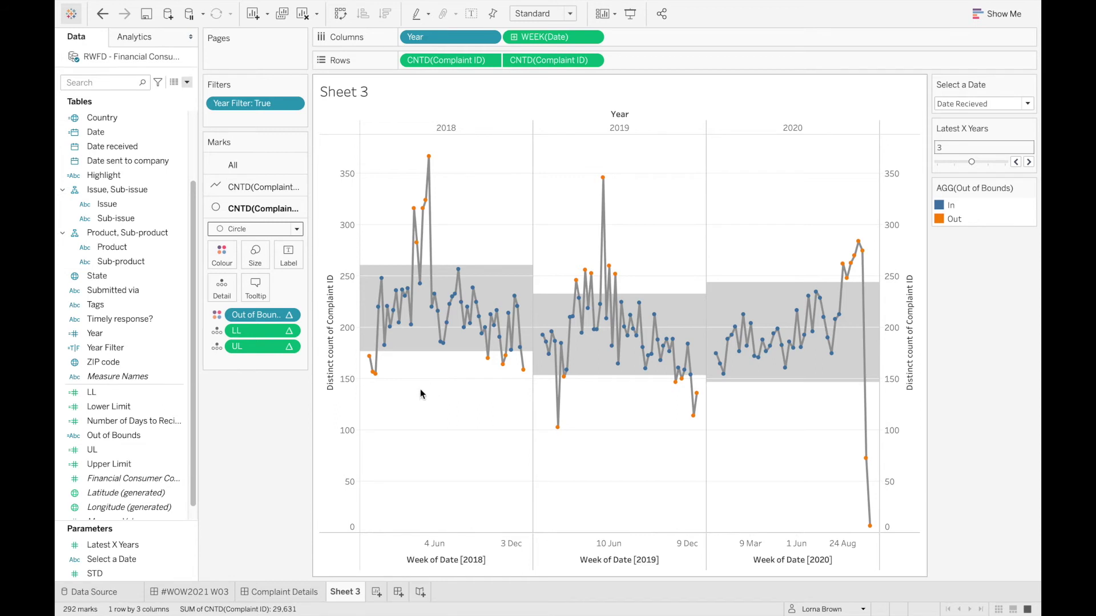
- Open the #WOW2021 W03 dashboard and try its Show Controls button
click(201, 598)
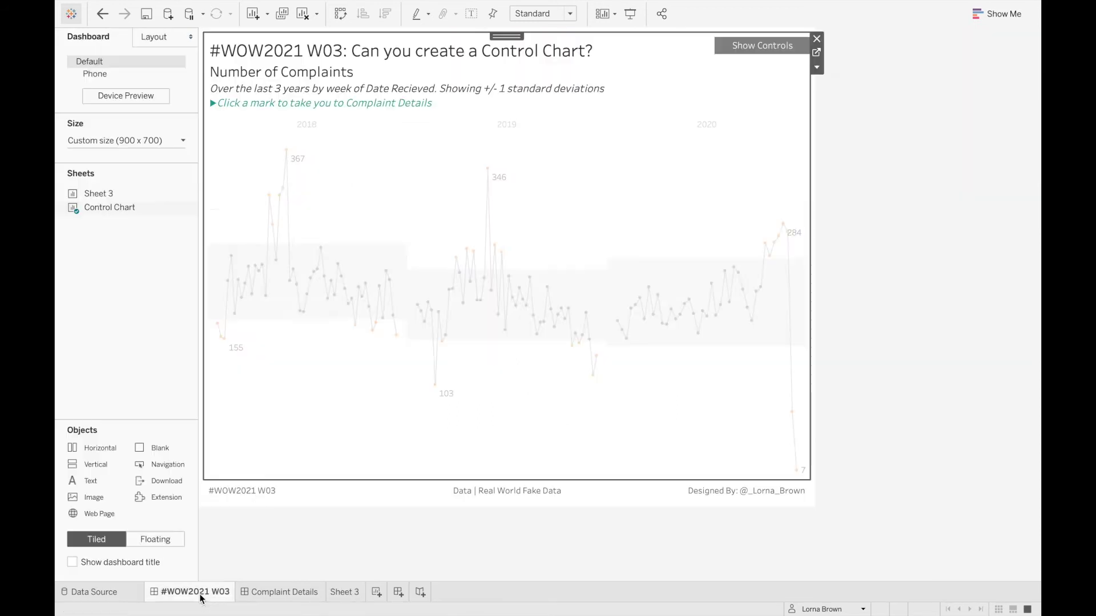
click(763, 46)
click(762, 46)
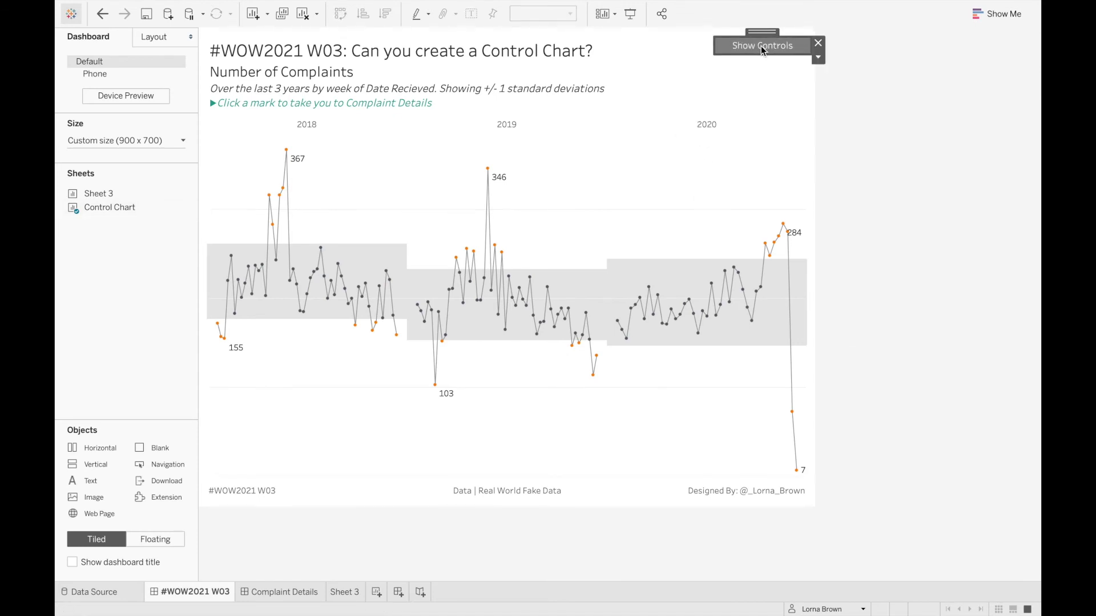
- Create a new dashboard and place Sheet 3 on it
click(398, 592)
mouse_move(104, 196)
drag(103, 193, 413, 255)
- Select the container holding the legend and parameter controls and float it over the 2020 part of the chart
click(799, 62)
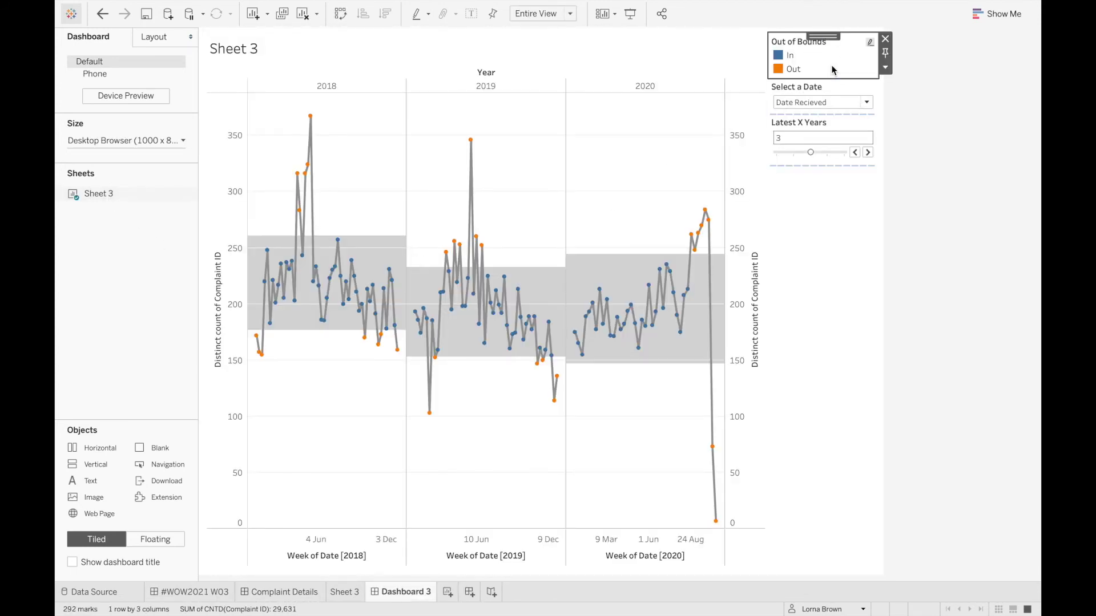
double_click(821, 36)
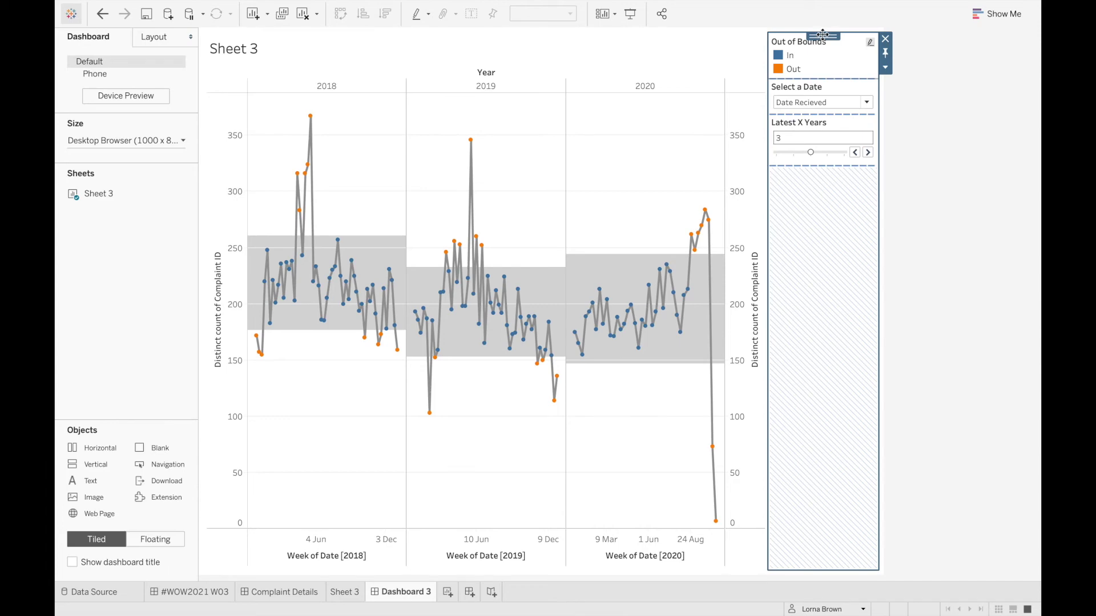
drag(821, 34, 721, 70)
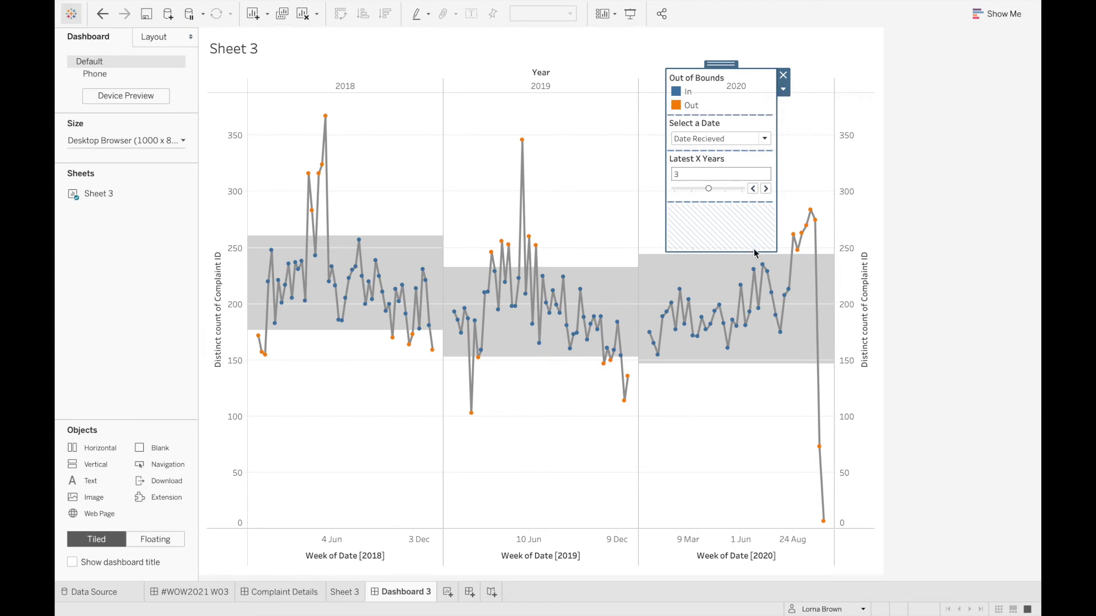
- Add a show/hide button for the floating controls container and move it to the dashboard's upper-right corner
click(784, 90)
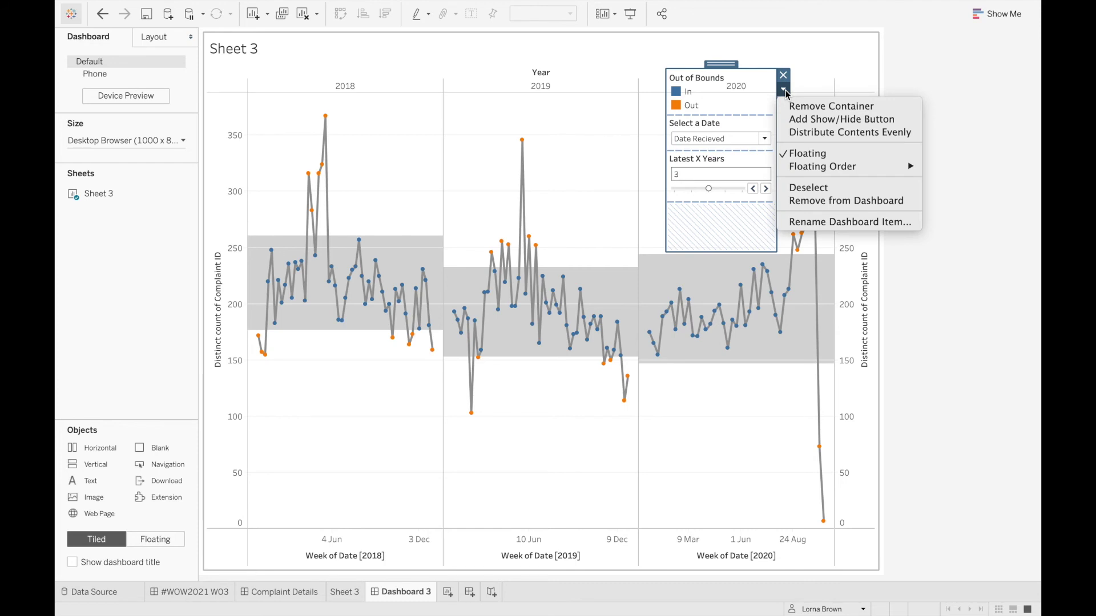
click(824, 121)
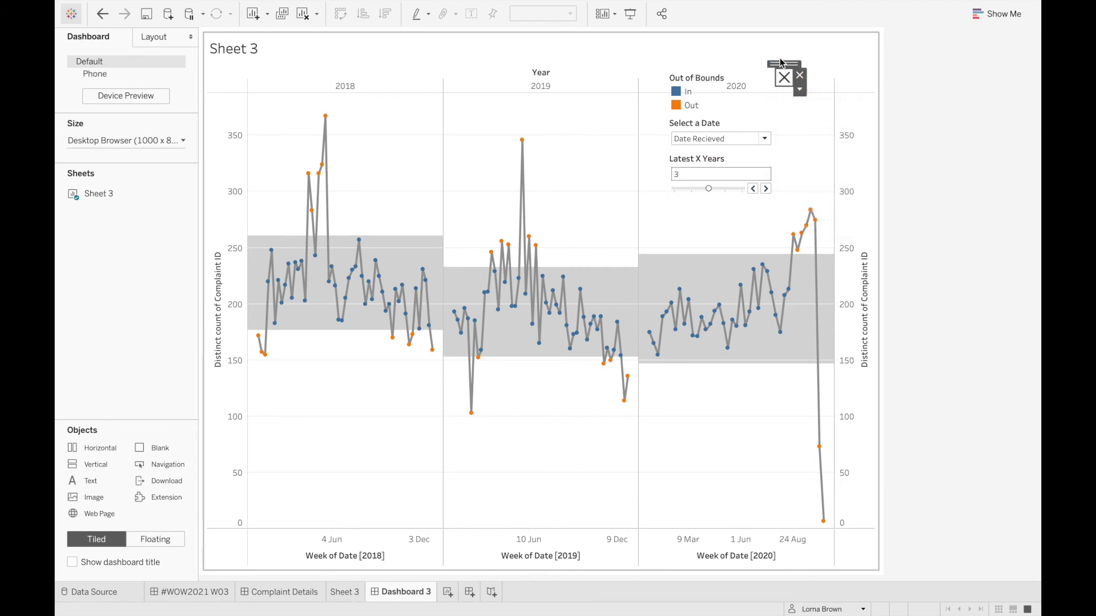
drag(785, 78, 861, 48)
- Change the show/hide button to a Text Button, titled "Show" for the item shown and "Hide" for the item hidden
click(873, 59)
click(885, 74)
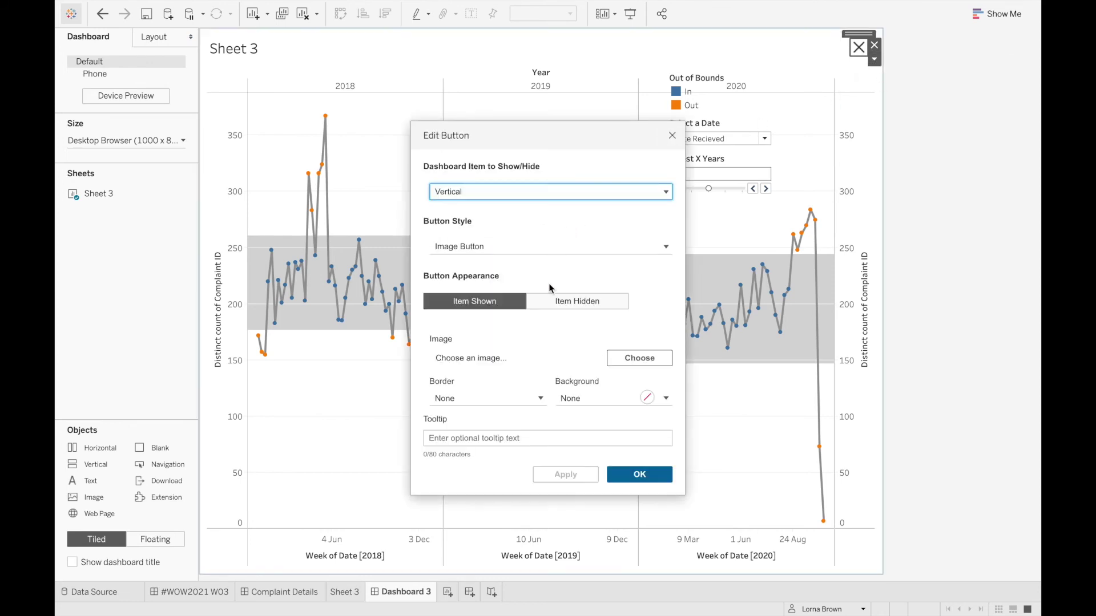
click(504, 250)
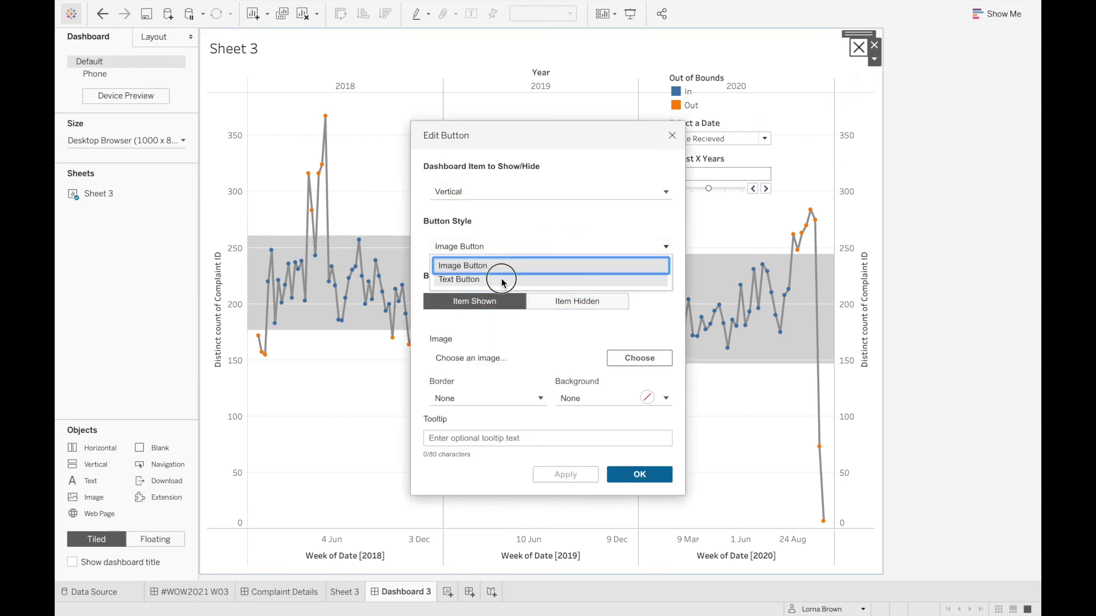
click(501, 279)
click(486, 345)
text(Show)
click(577, 301)
click(502, 345)
text(Hide)
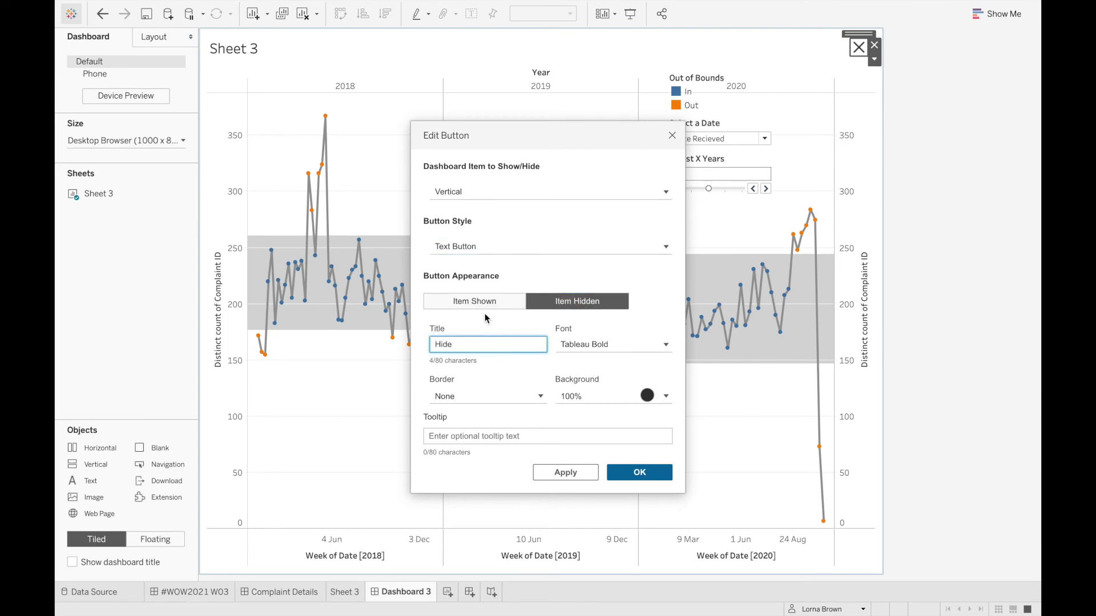
click(635, 473)
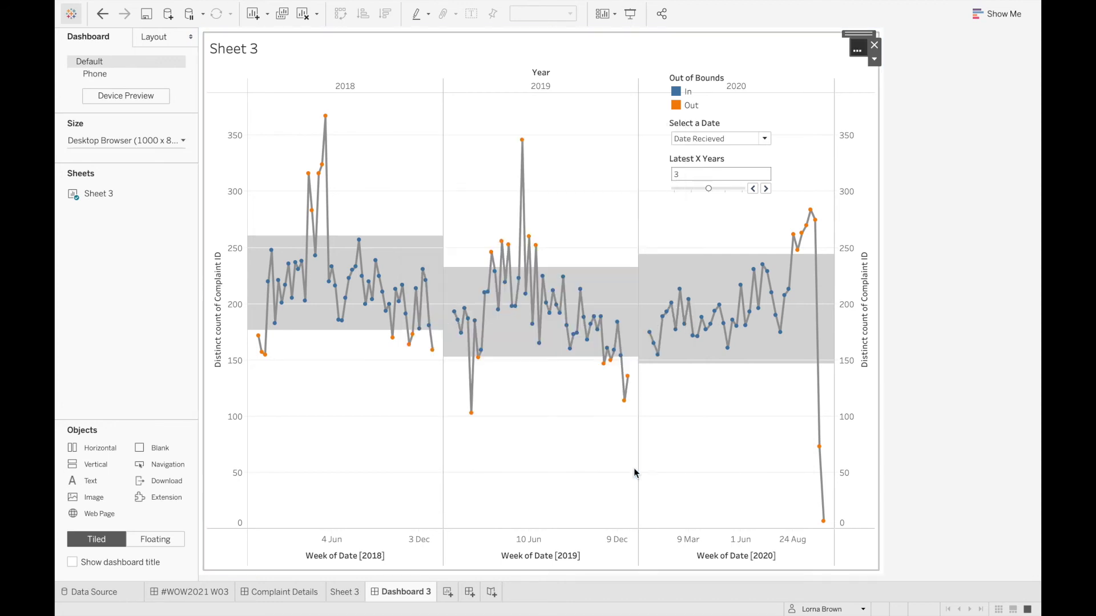
- Widen the show/hide button to fit its title and use it to hide the controls container
drag(849, 40, 791, 37)
click(818, 49)
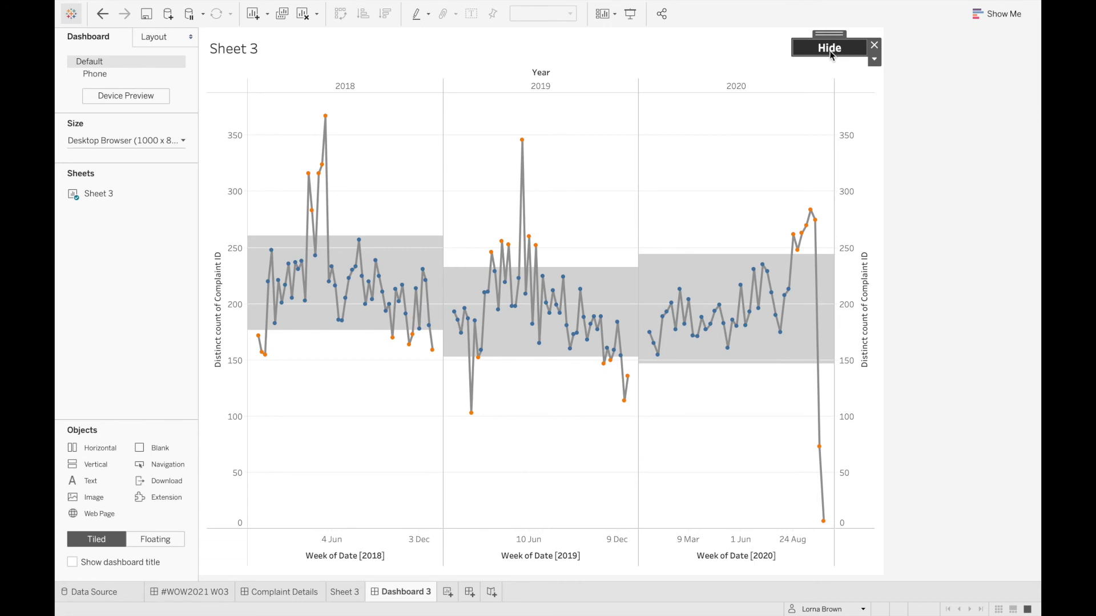
- Test the show/hide button and check the tooltip of the highest mark in 2019
click(835, 53)
click(835, 53)
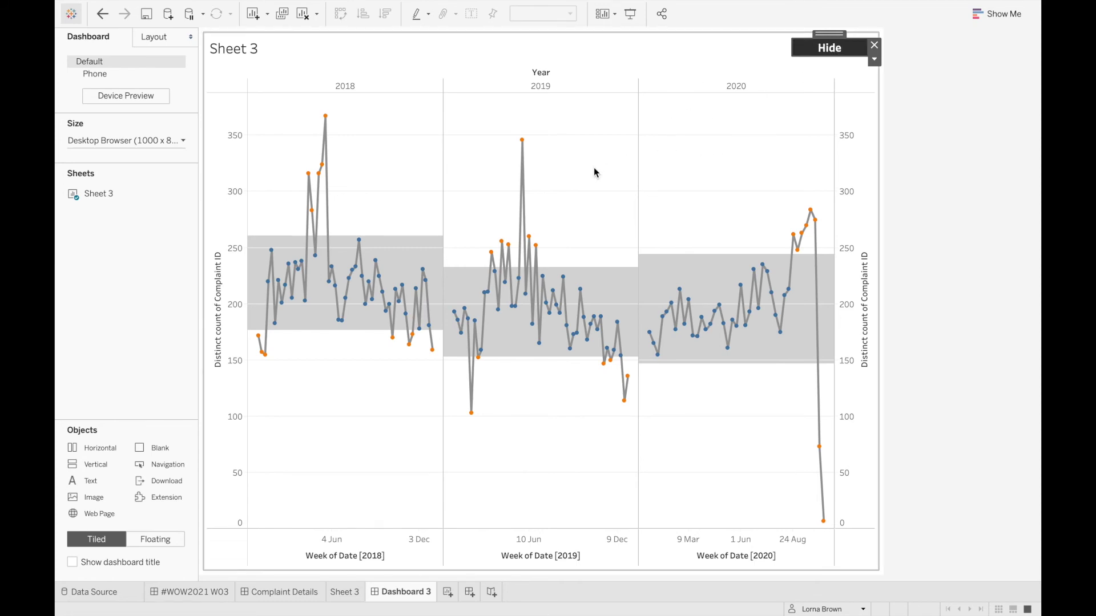
mouse_move(525, 147)
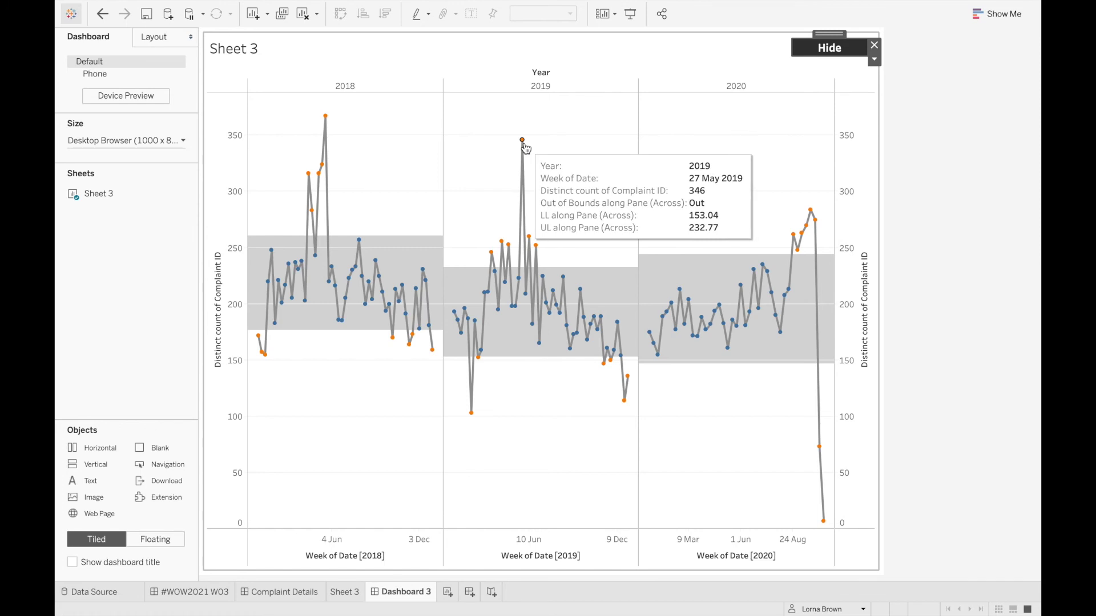
click(473, 108)
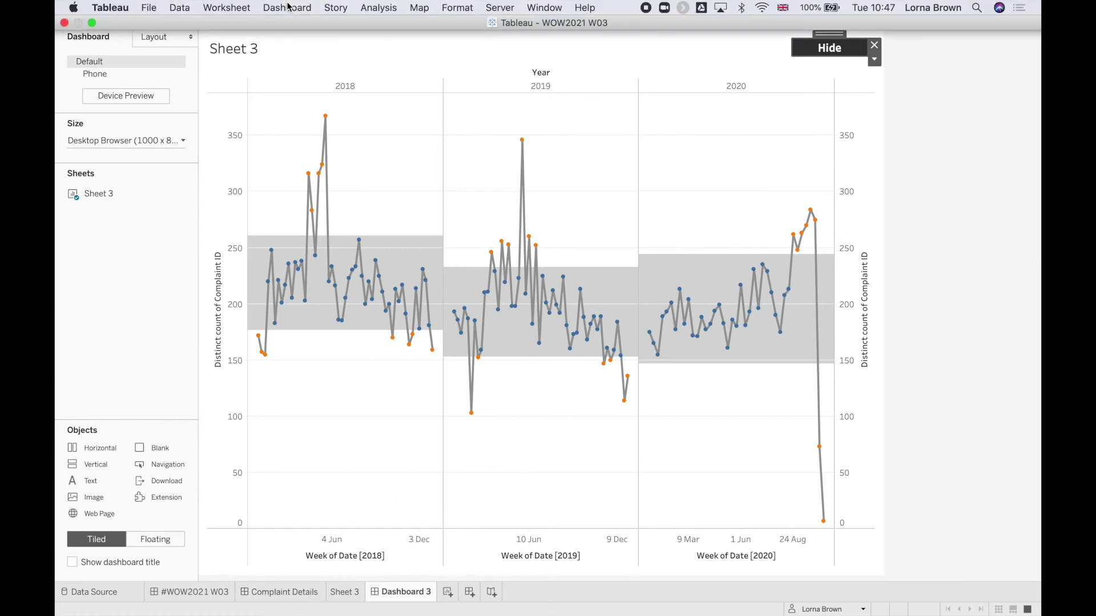
- Add a dashboard filter action with Sheet 3 as its source, set to run on Menu
click(287, 7)
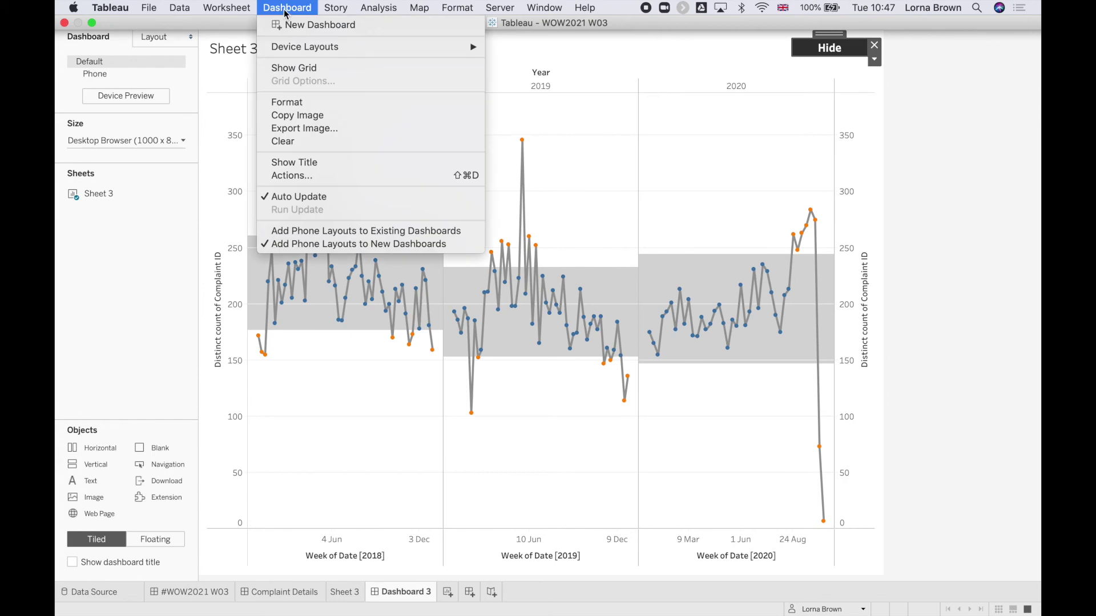
click(328, 177)
click(423, 340)
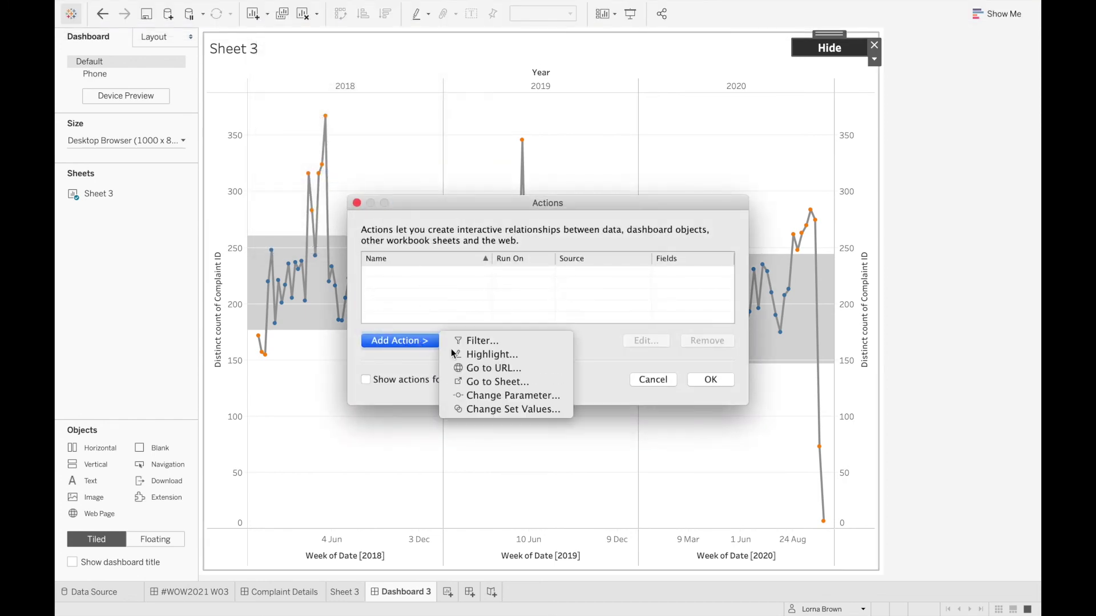
click(526, 342)
click(613, 207)
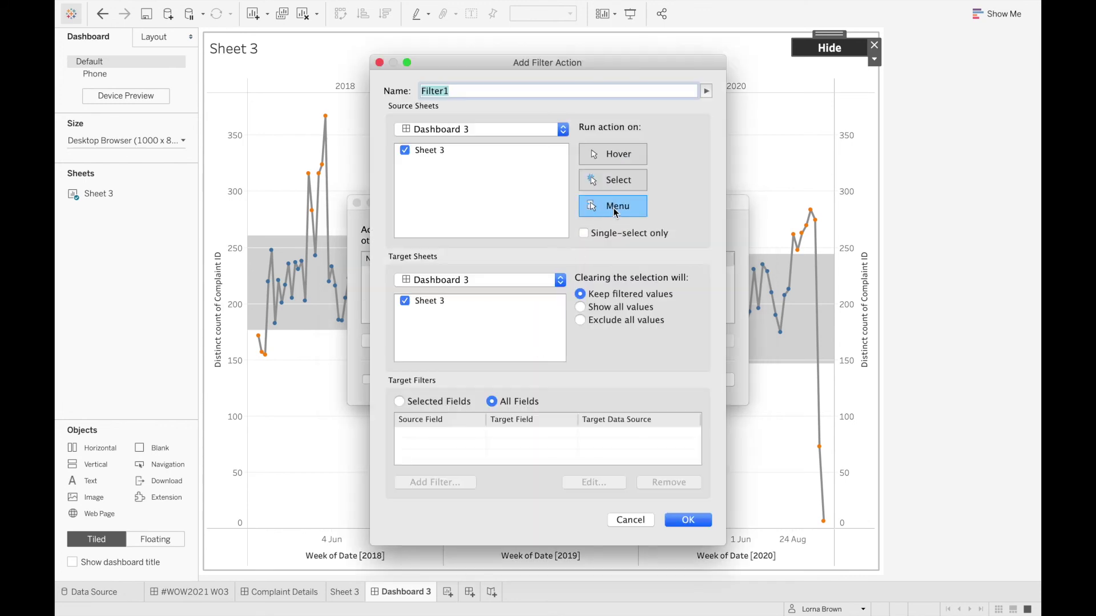
- Target the filter action at the Details sheet on the Complaint Details dashboard, filtering on All Fields, and save it
click(470, 280)
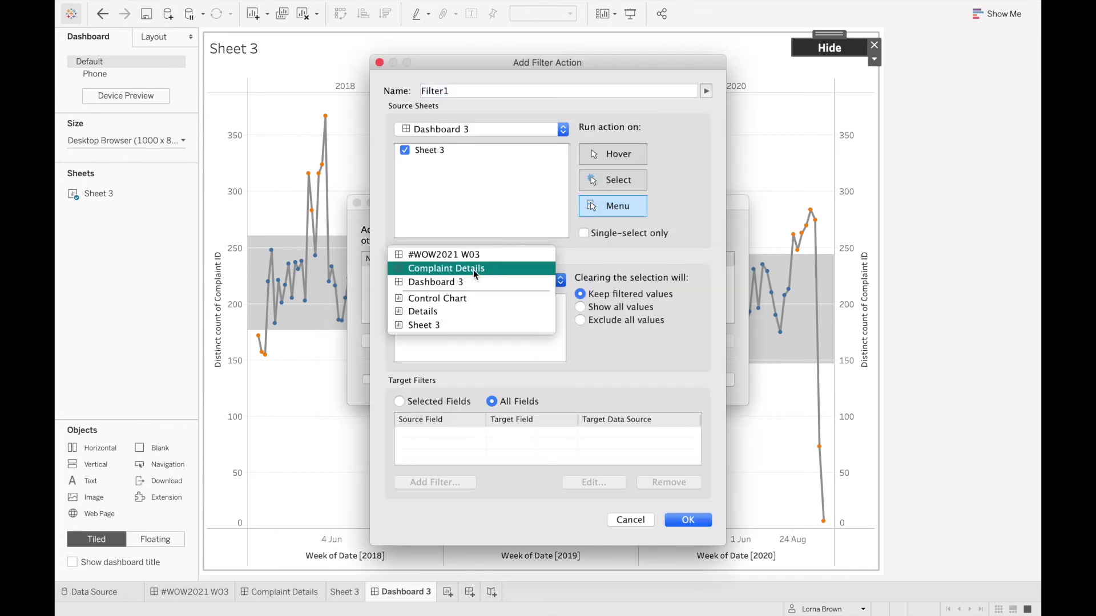
click(474, 268)
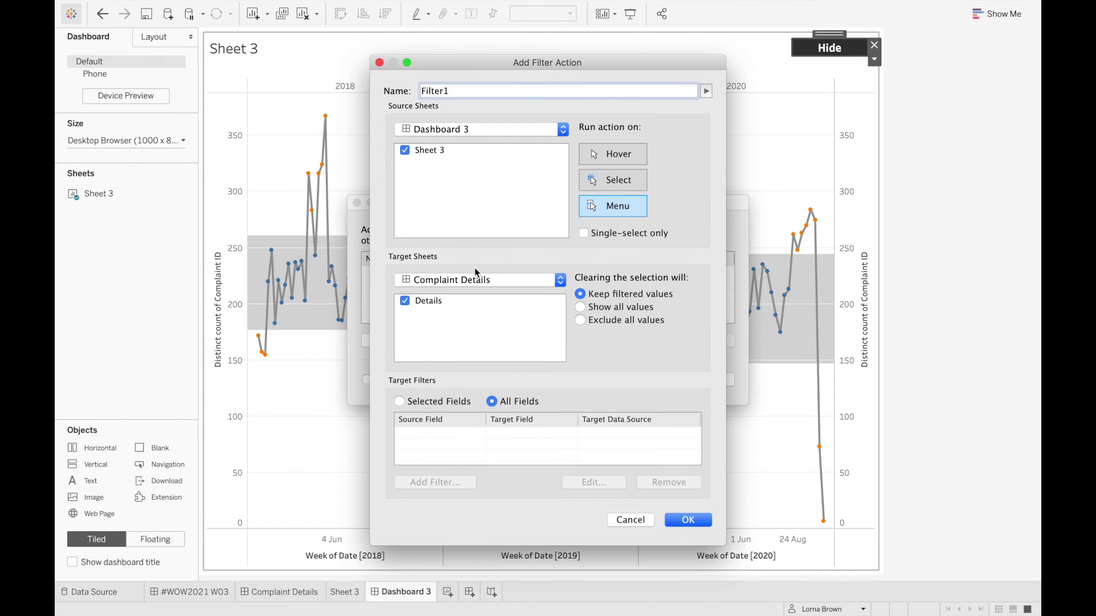
click(399, 401)
click(501, 403)
click(688, 520)
- Rename the filter action as "Click for more details" and apply the dashboard actions
click(425, 272)
click(646, 341)
click(391, 86)
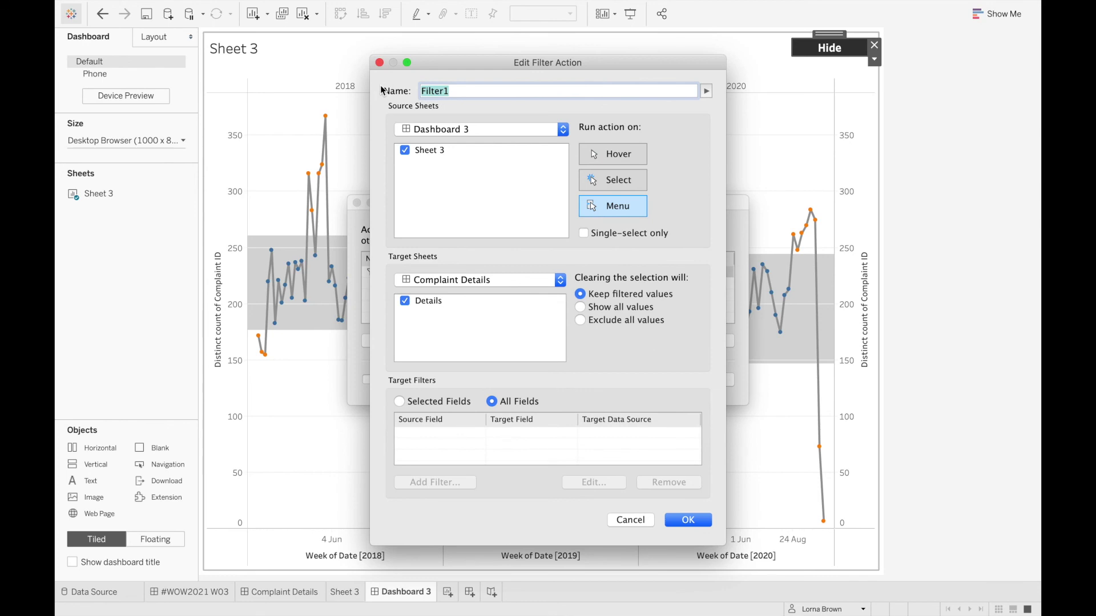
text(Click for more details)
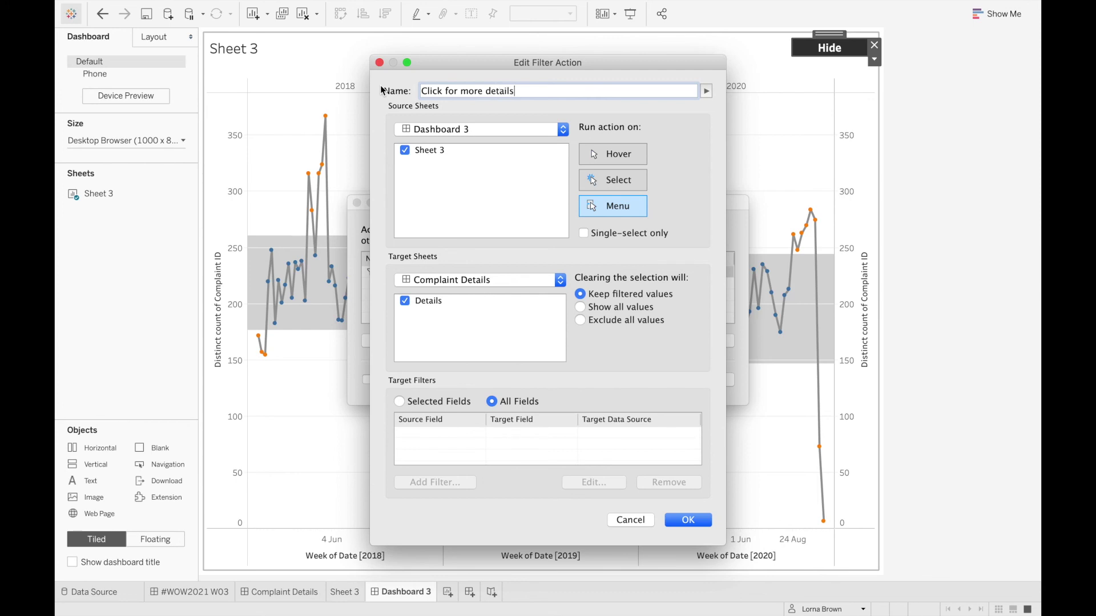
click(688, 520)
click(710, 380)
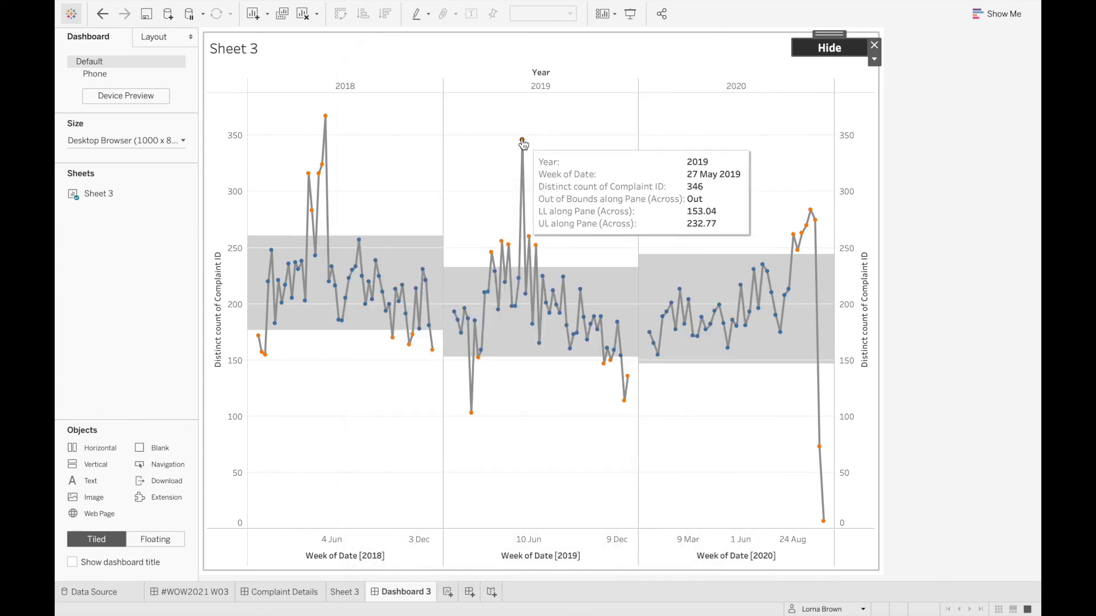
- Run the new action from the 27 May 2019 mark and examine the filtered complaint details
click(521, 140)
click(582, 240)
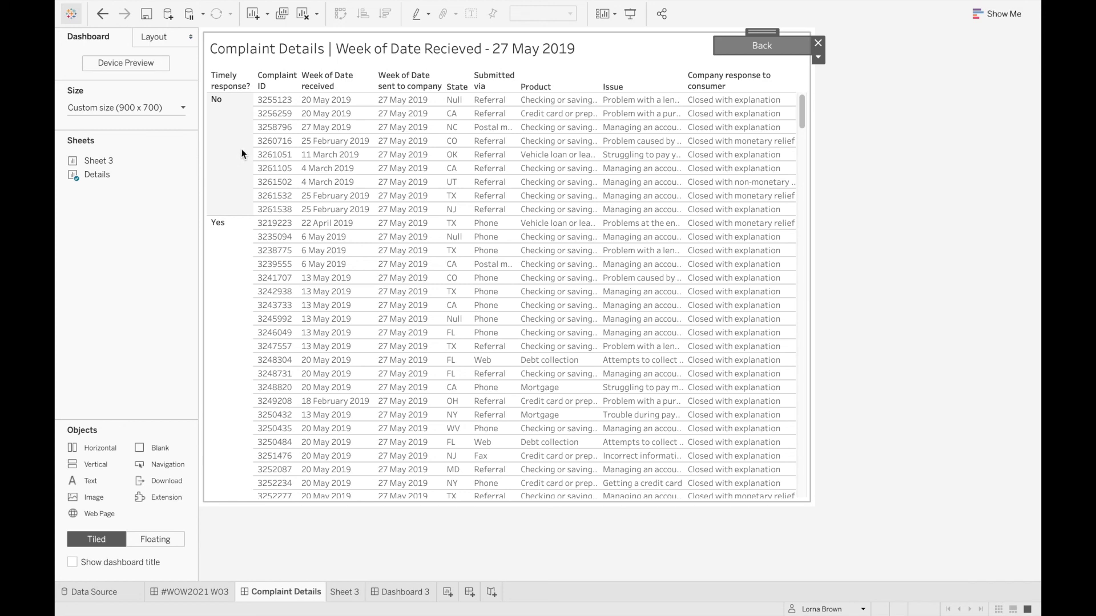
mouse_move(803, 112)
mouse_down()
mouse_move(805, 176)
mouse_move(813, 97)
mouse_up()
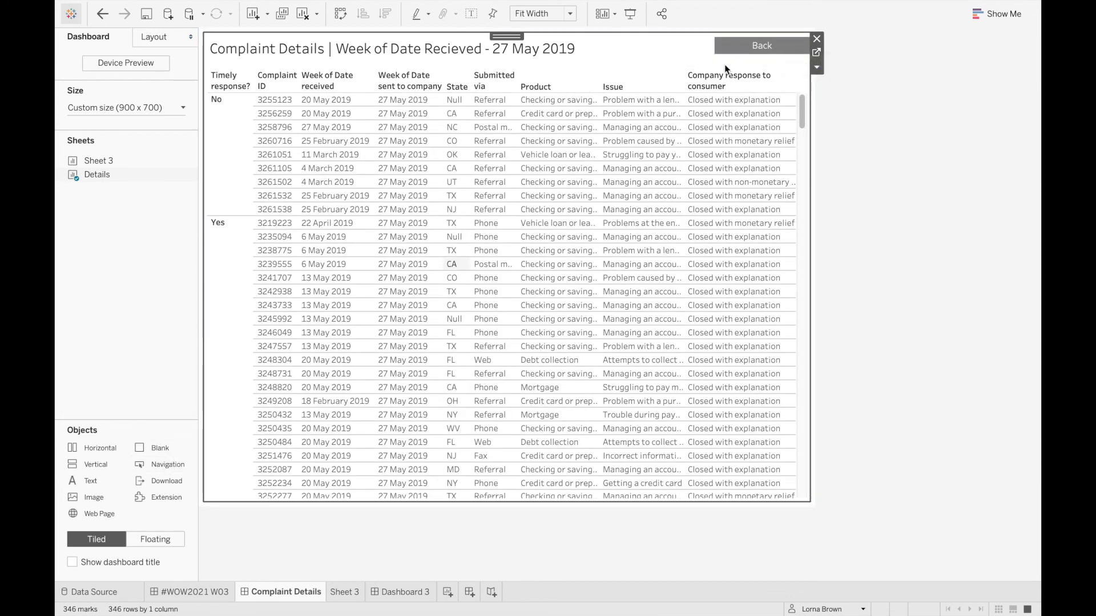
- Review the Back button's navigation settings on the Complaint Details dashboard and go to the #WOW2021 W03 dashboard
click(791, 47)
click(818, 57)
click(829, 73)
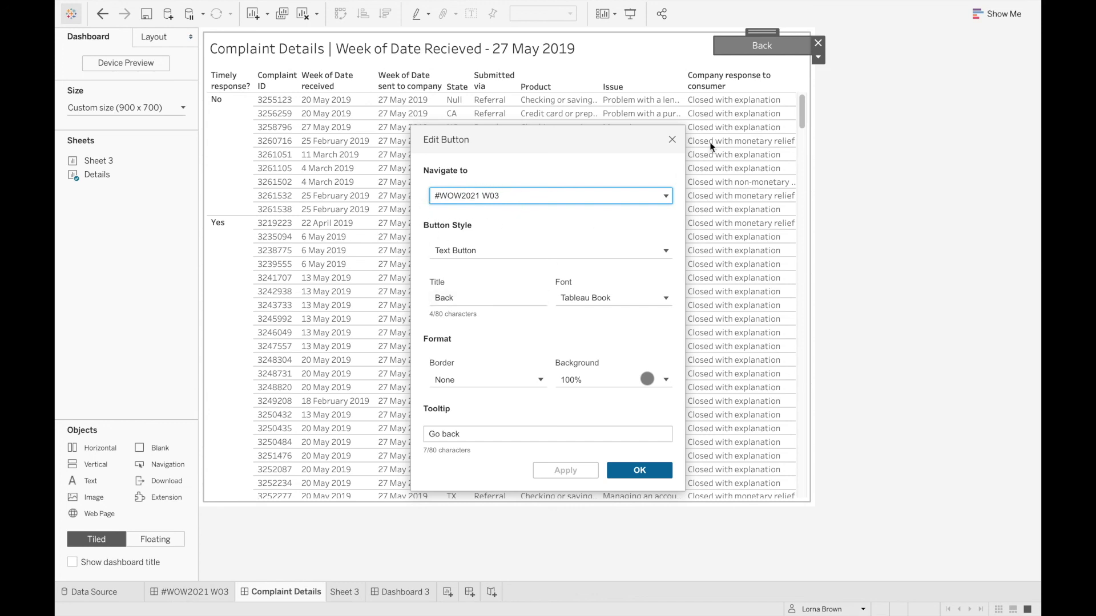
click(639, 470)
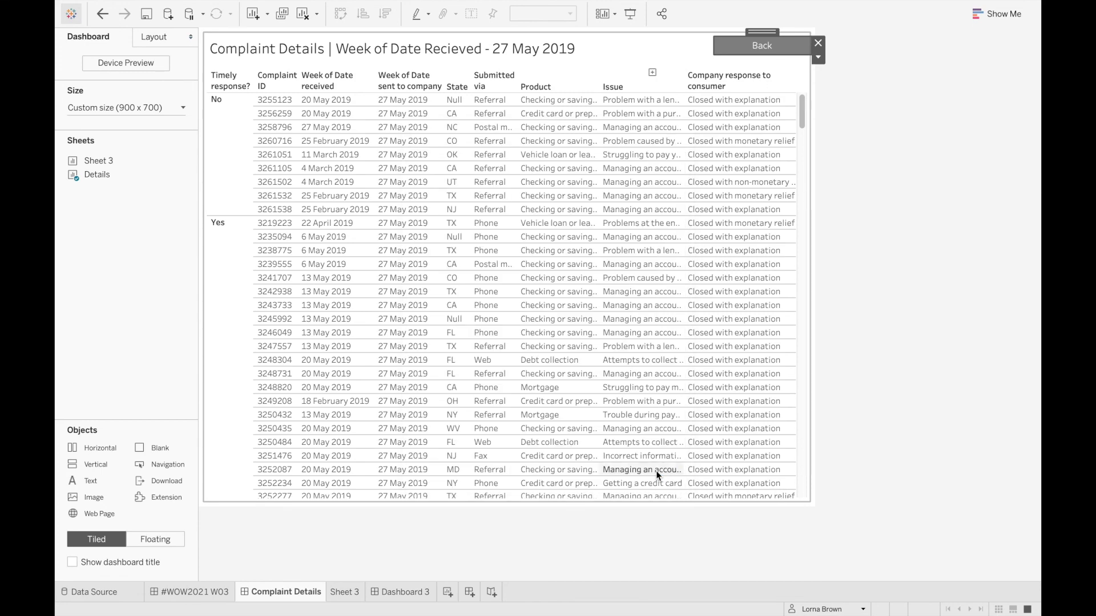
click(175, 593)
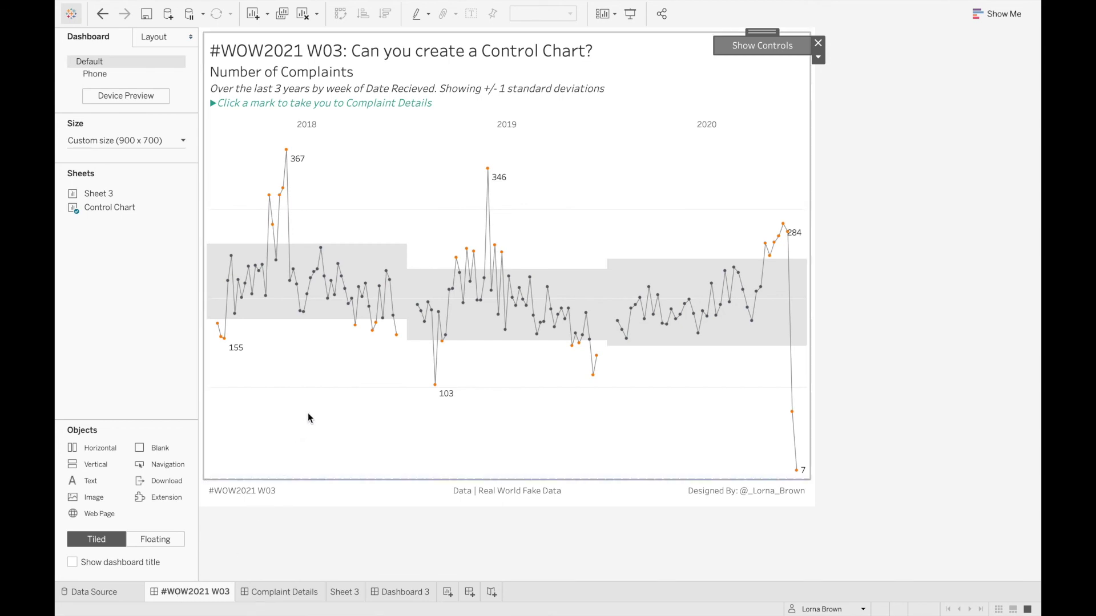